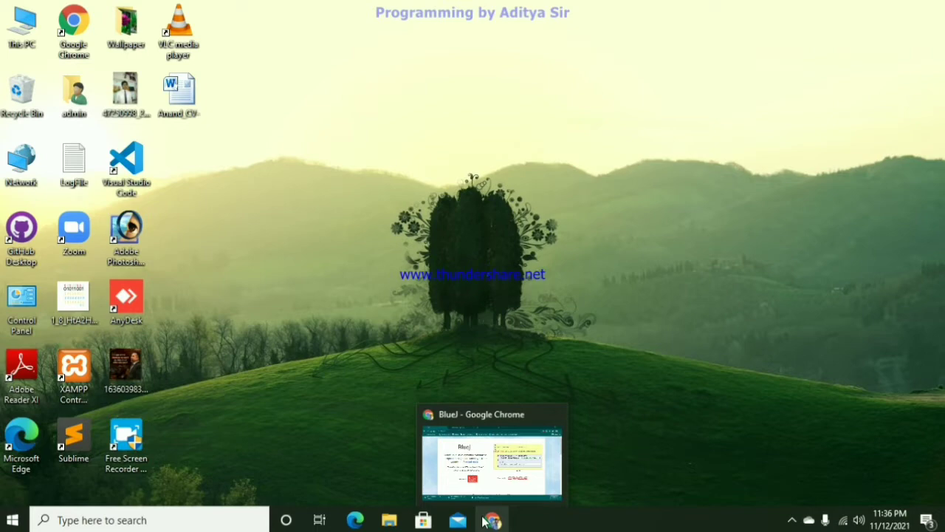
# - Switch to Google Chrome and search Google for "download jdk for windows"
pyautogui.click(484, 521)
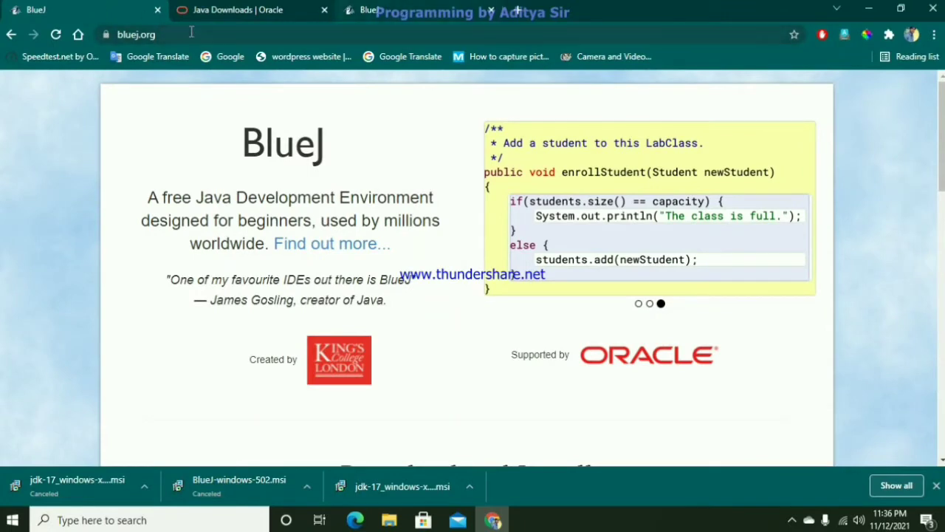
pyautogui.click(9, 37)
pyautogui.moveTo(214, 105); pyautogui.dragTo(89, 110)
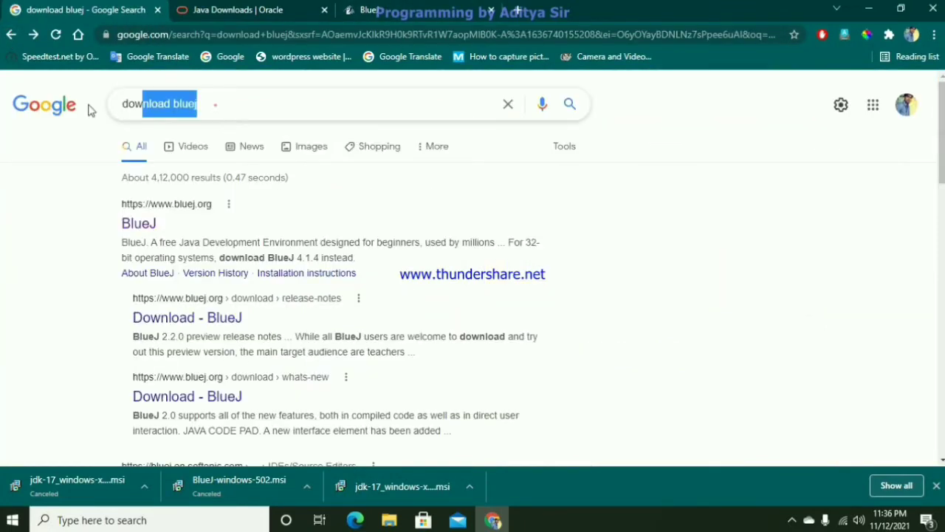
pyautogui.write('do')
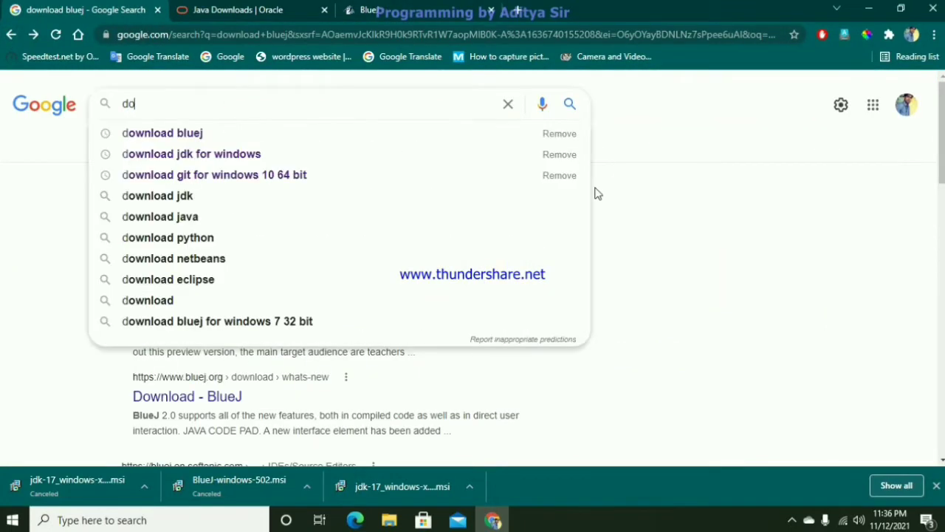
pyautogui.write('wnlo')
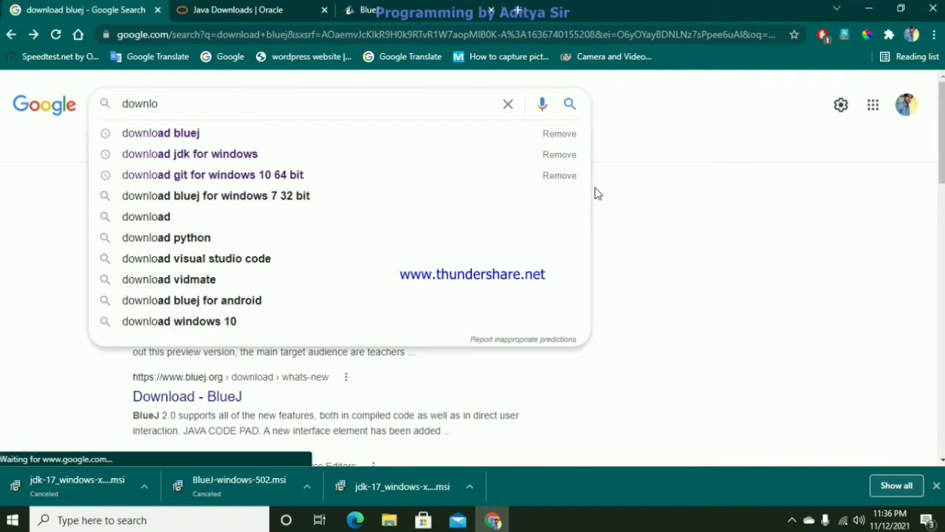
pyautogui.click(267, 154)
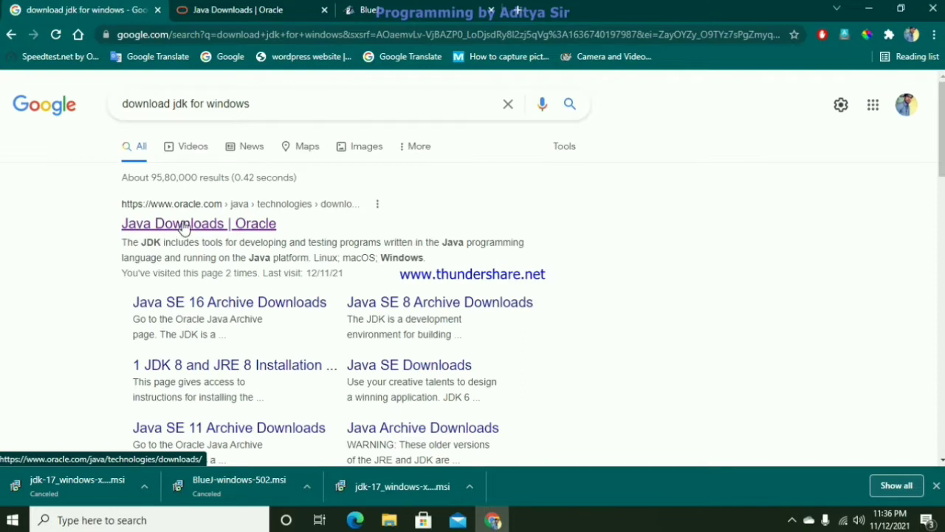
# - Open Oracle's Java Downloads page from the search results and show the Windows packages for Java SE Development Kit 17.0.1
pyautogui.click(184, 230)
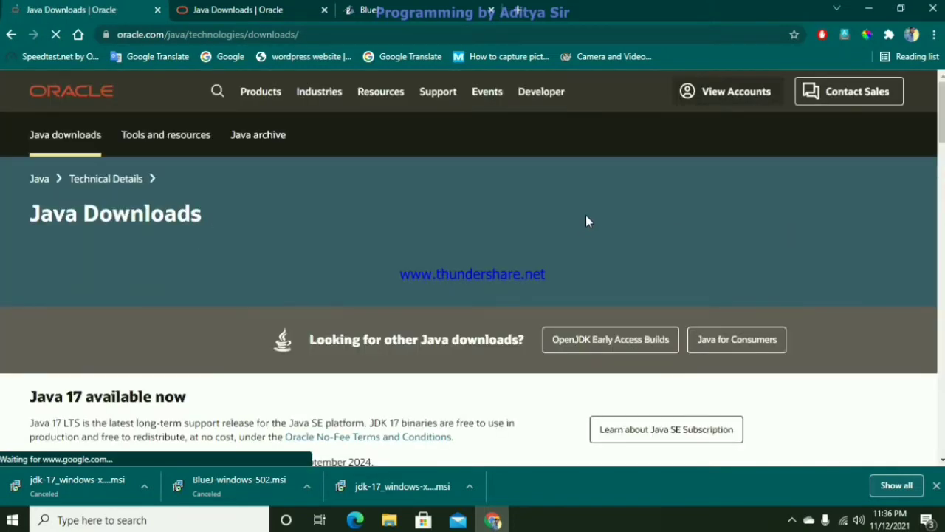
pyautogui.scroll(-5, 585, 215)
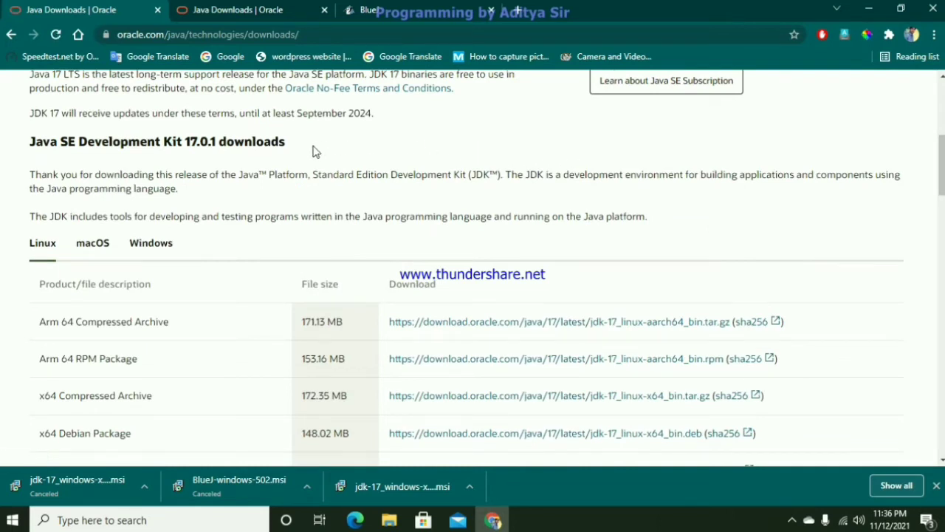
pyautogui.click(146, 253)
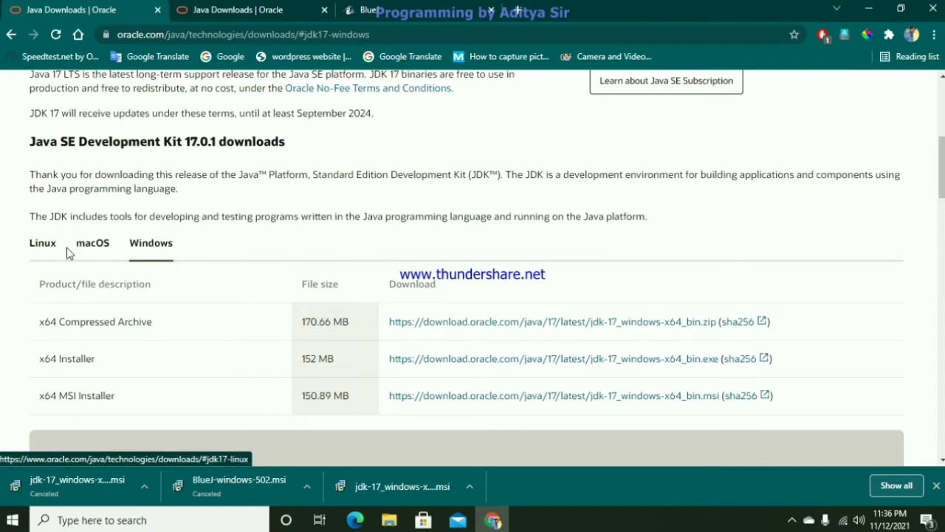
# - Examine the JDK 17 packages offered for macOS and for Linux
pyautogui.click(93, 246)
pyautogui.scroll(-5, 865, 375)
pyautogui.scroll(2, 866, 376)
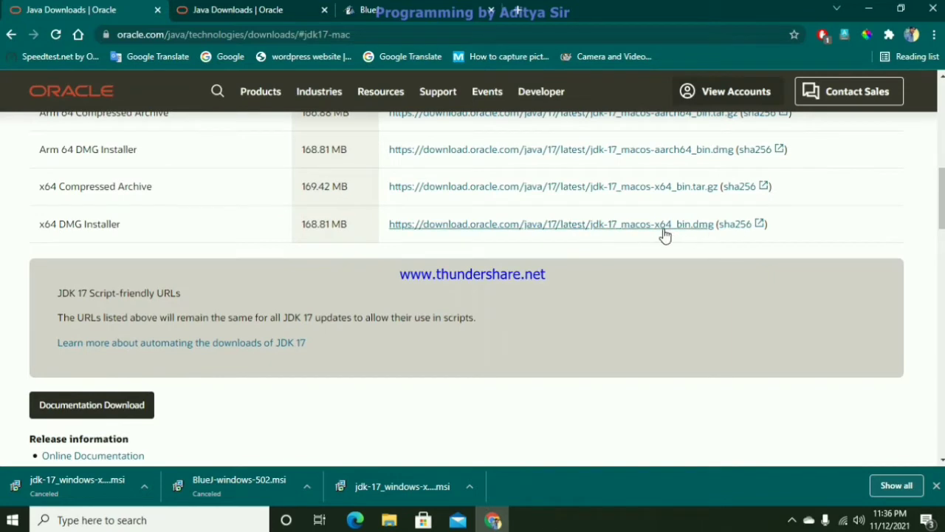
pyautogui.scroll(3, 553, 234)
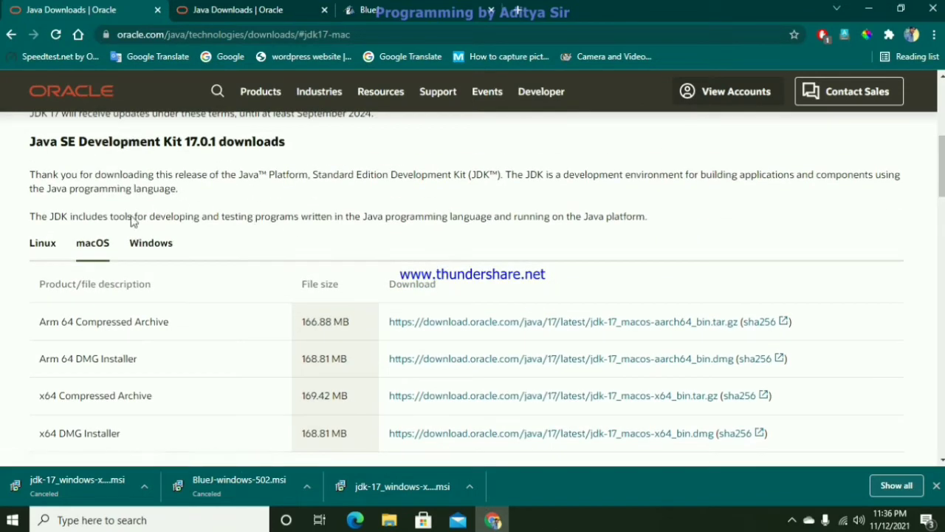
pyautogui.click(43, 244)
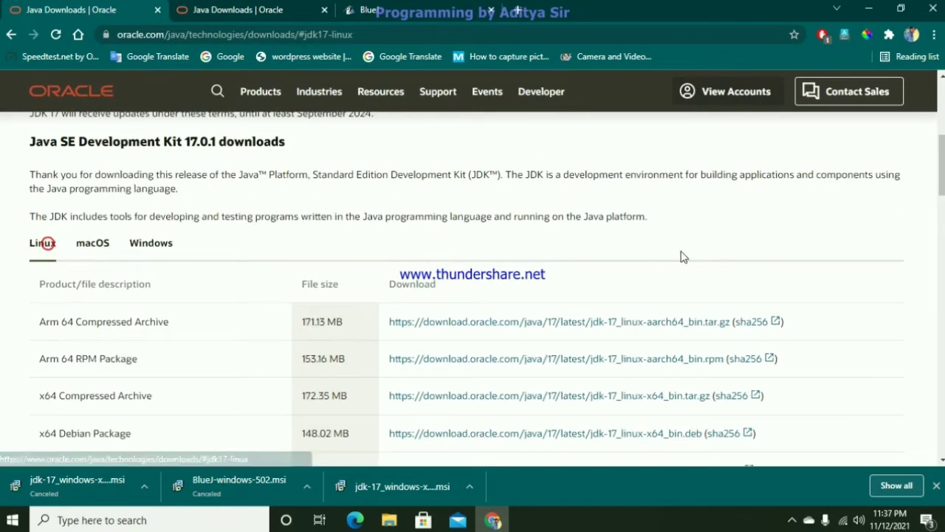
pyautogui.scroll(-3, 601, 281)
pyautogui.scroll(1, 600, 278)
pyautogui.scroll(1, 600, 278)
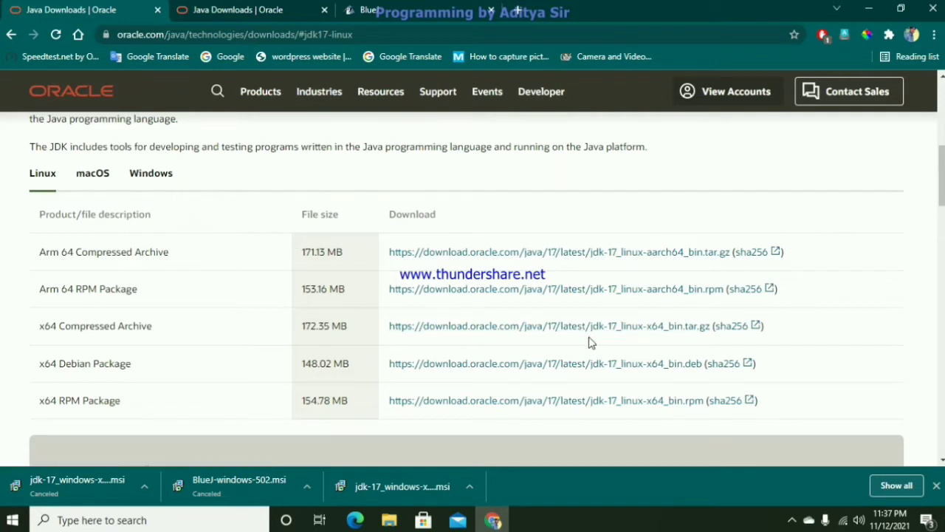
# - Start downloading the JDK 17 x64 MSI Installer for Windows and cancel that download
pyautogui.click(151, 174)
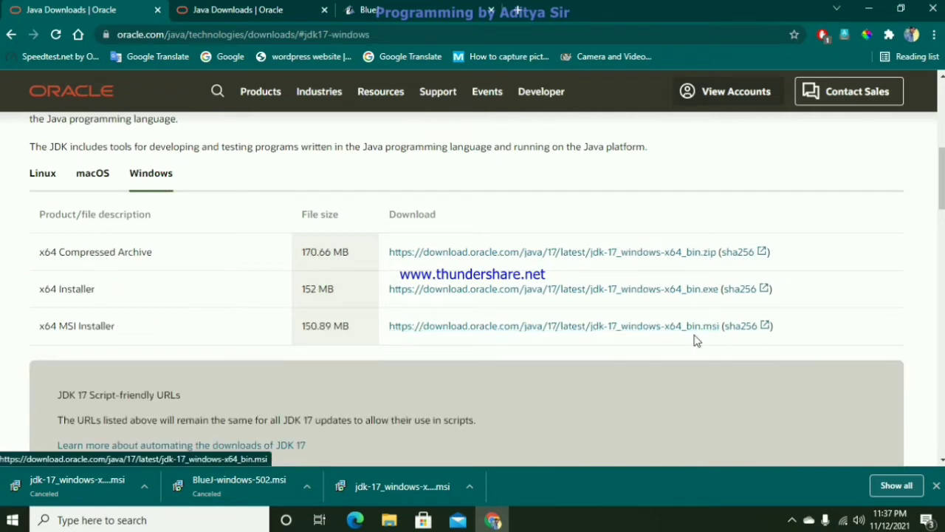
pyautogui.click(654, 332)
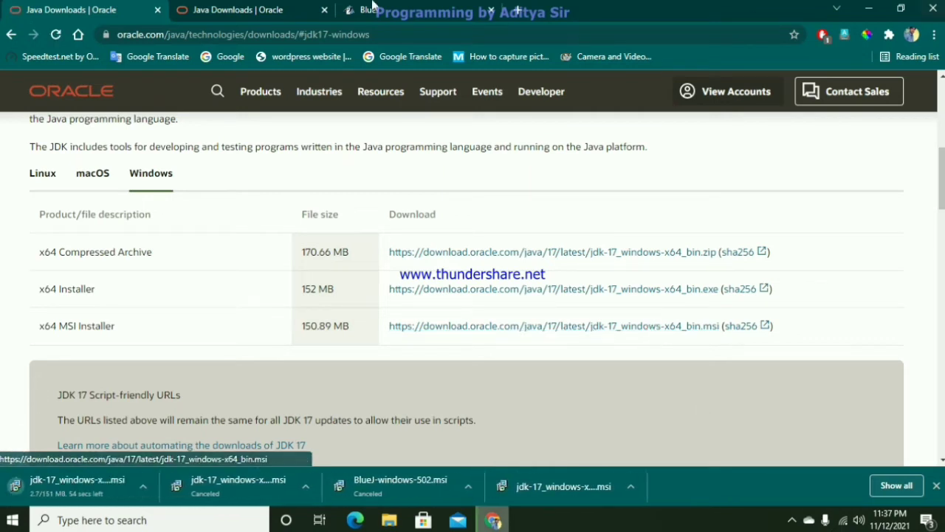
pyautogui.click(142, 488)
pyautogui.click(169, 463)
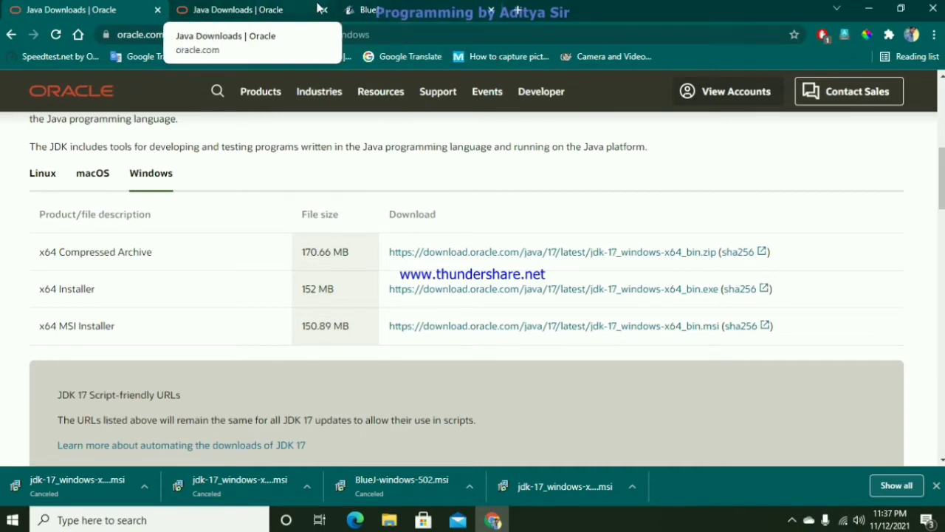
# - Download the Windows version of BlueJ 5.0.2 from the bluej.org page that is already open
pyautogui.click(369, 10)
pyautogui.scroll(3, 896, 277)
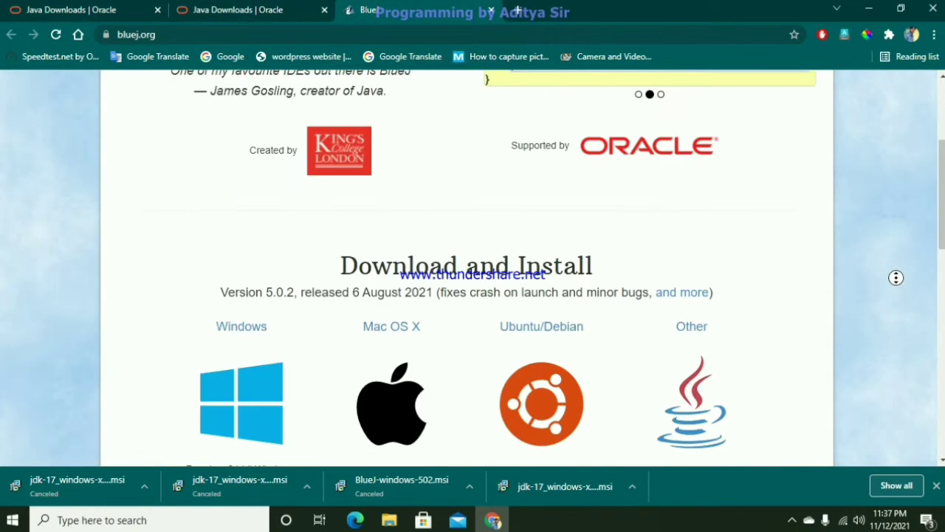
pyautogui.scroll(3, 895, 277)
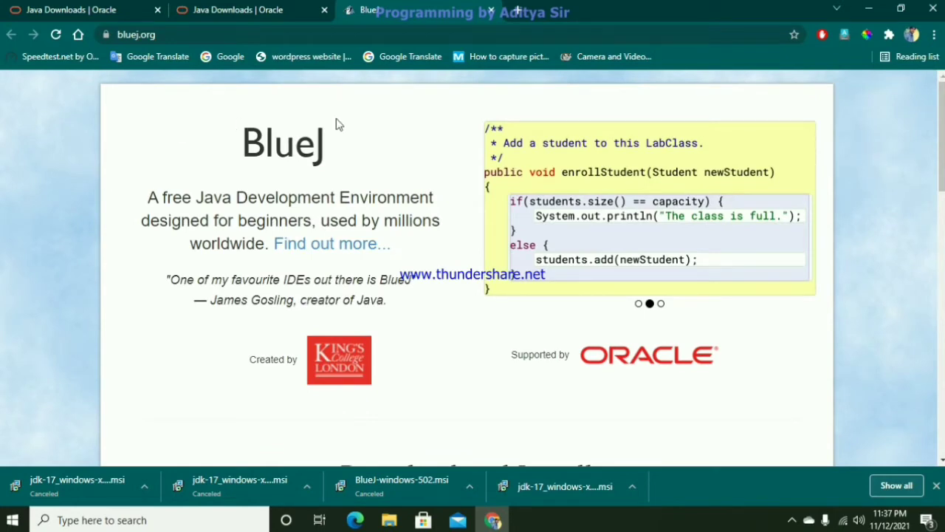
pyautogui.scroll(-5, 494, 179)
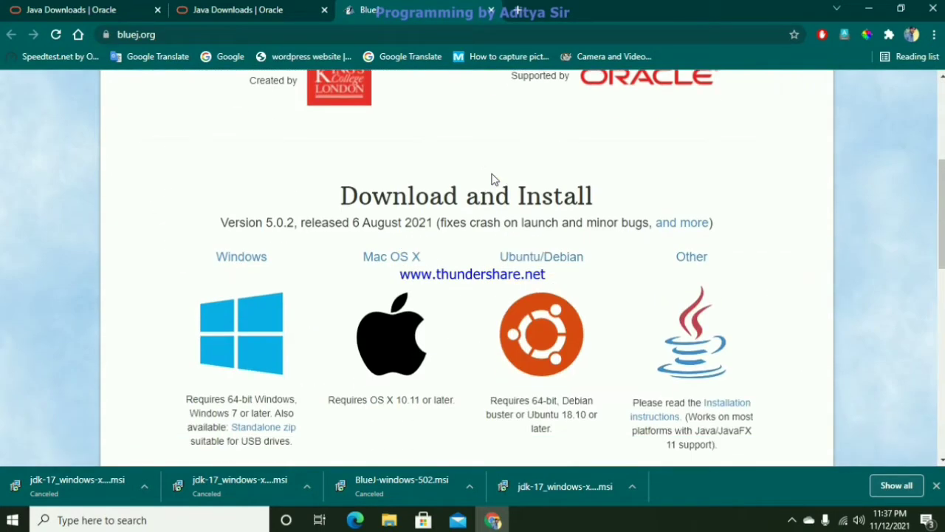
pyautogui.click(244, 347)
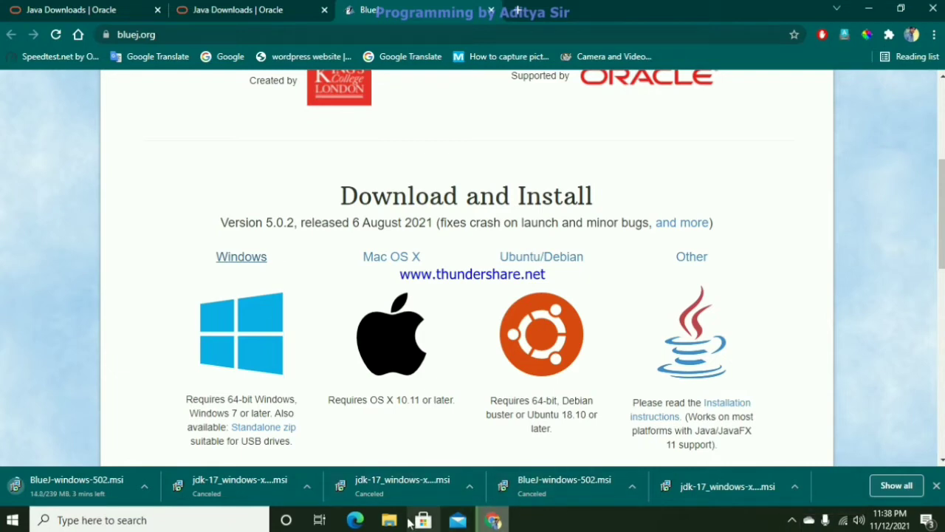
# - Install Java SE Development Kit 17.0.1 from jdk-17_windows-x64_bin in the Downloads folder, keeping the default settings
pyautogui.moveTo(393, 522)
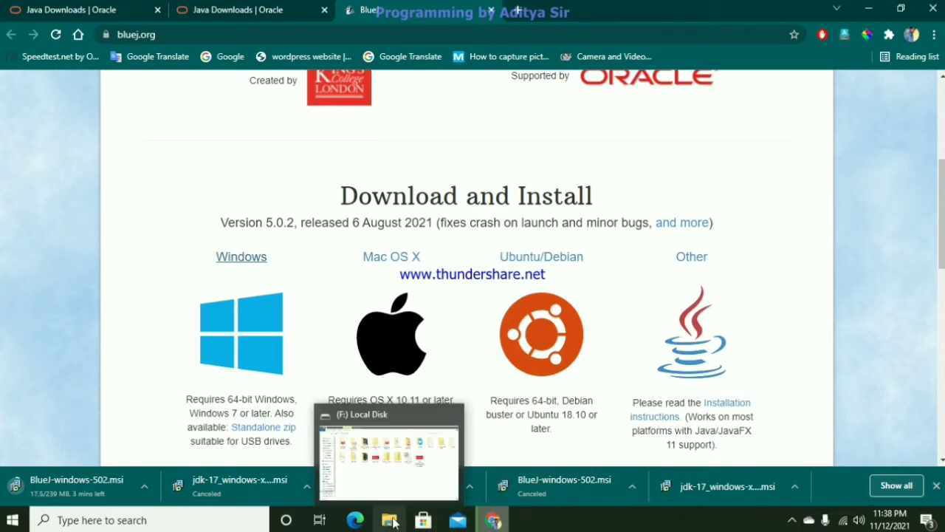
pyautogui.click(393, 522)
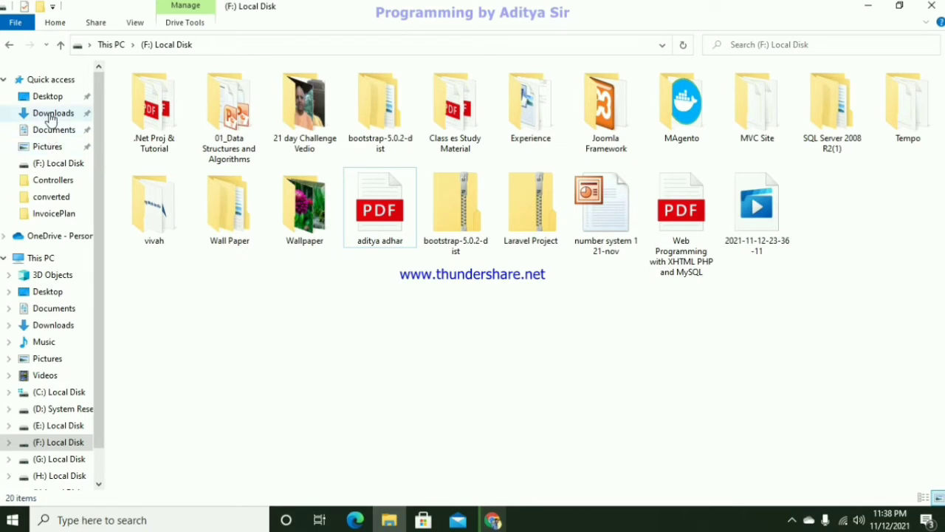
pyautogui.click(49, 113)
pyautogui.doubleClick(220, 146)
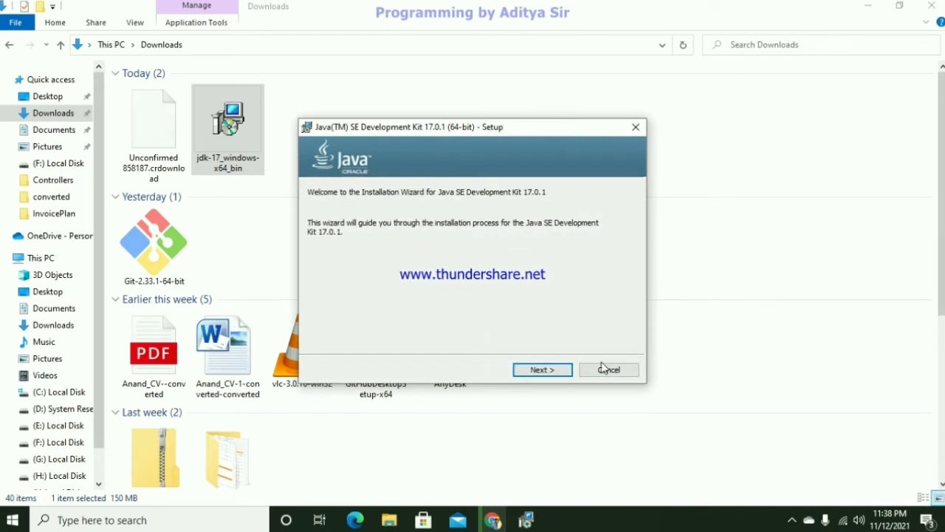
pyautogui.click(549, 374)
pyautogui.click(542, 369)
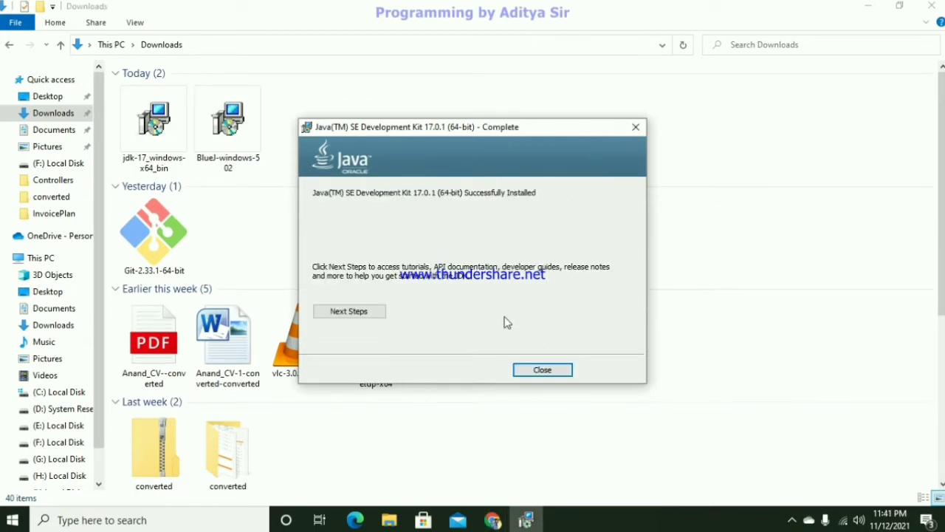
pyautogui.click(548, 372)
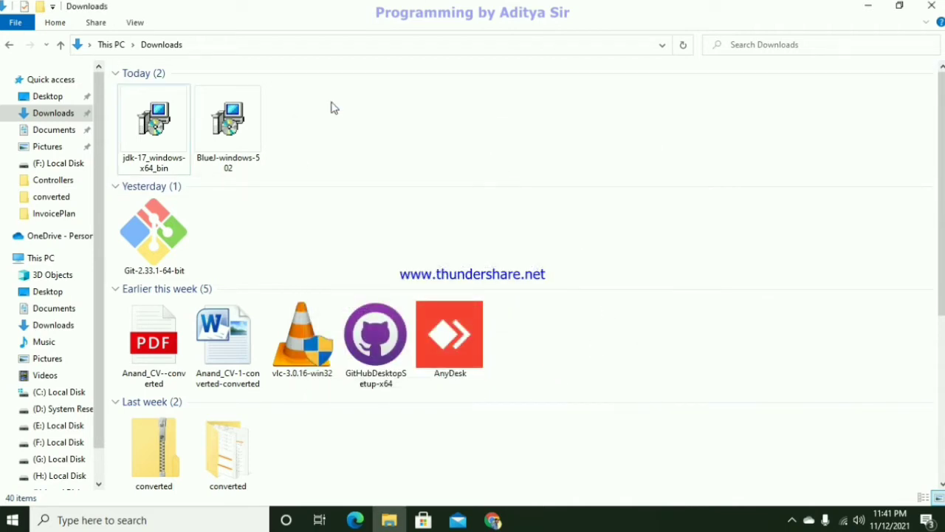
# - Run the BlueJ-windows-502 installer, keeping the file associations, program menu shortcuts and desktop shortcut enabled
pyautogui.doubleClick(223, 126)
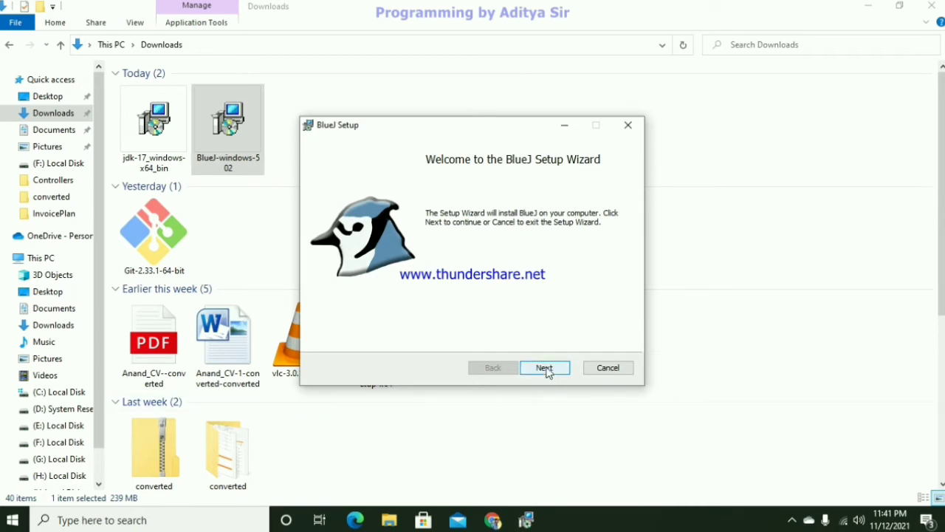
pyautogui.click(545, 368)
pyautogui.click(546, 369)
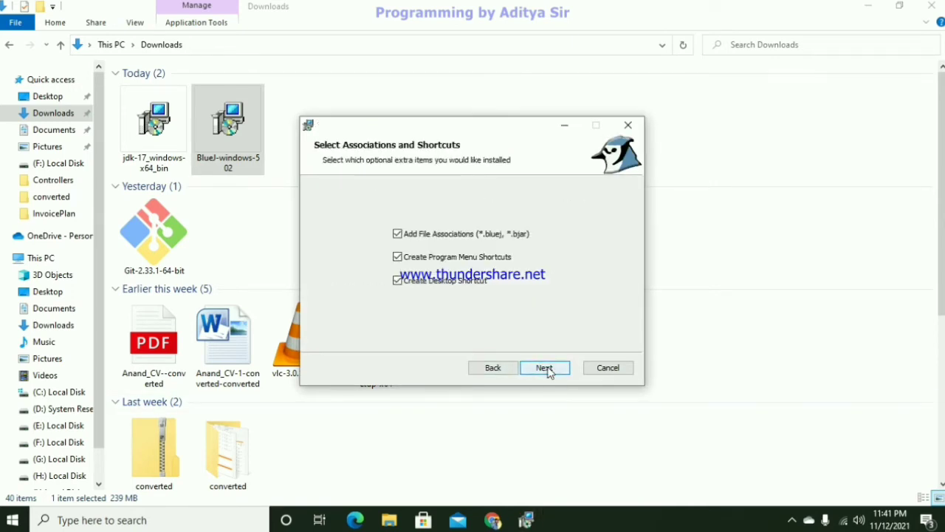
pyautogui.click(542, 371)
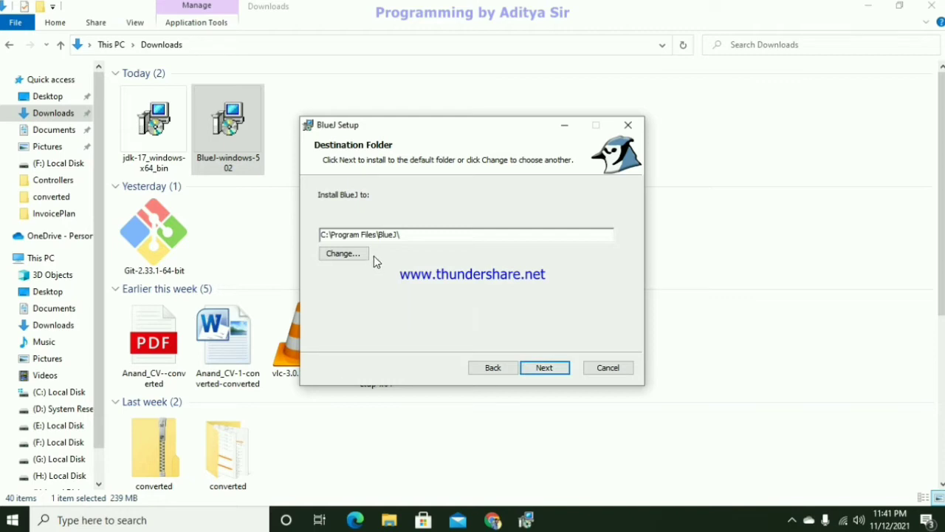
# - Keep C:\Program Files\BlueJ\ as the destination folder and complete the BlueJ installation
pyautogui.click(350, 252)
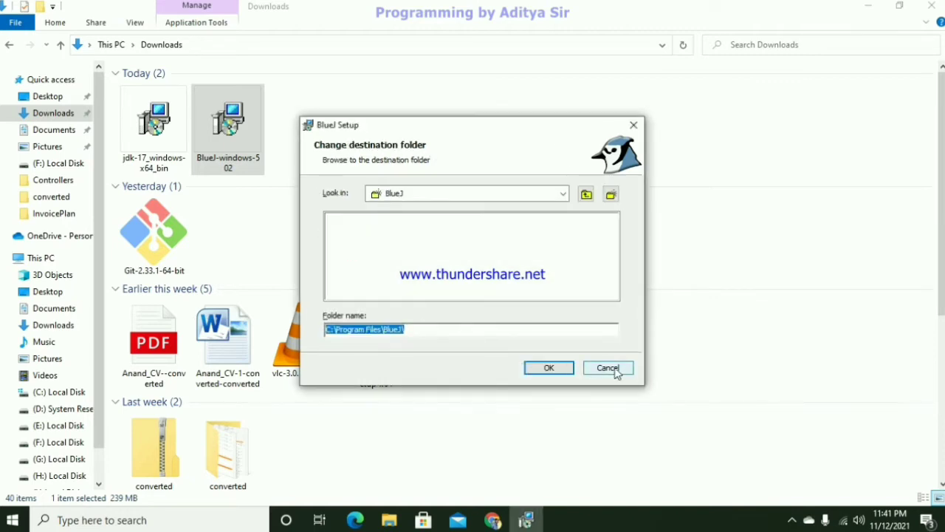
pyautogui.click(615, 370)
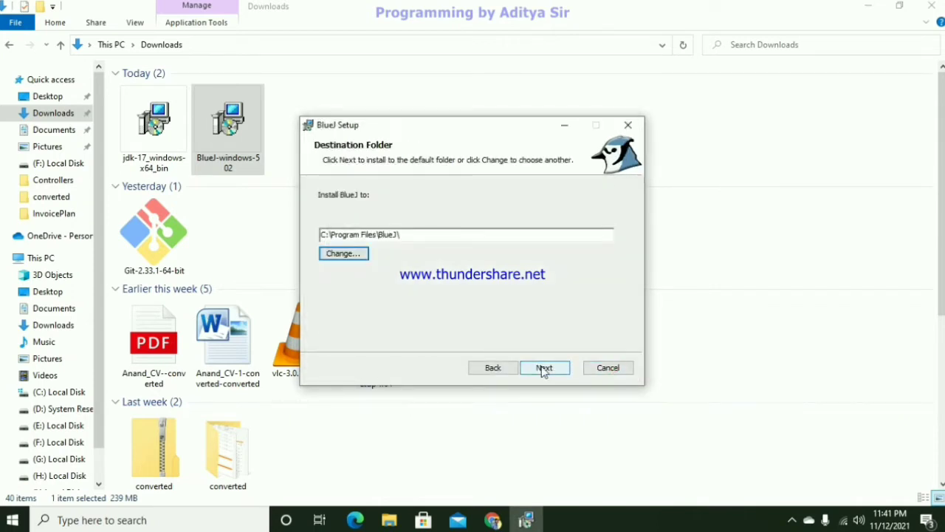
pyautogui.click(543, 368)
pyautogui.click(542, 369)
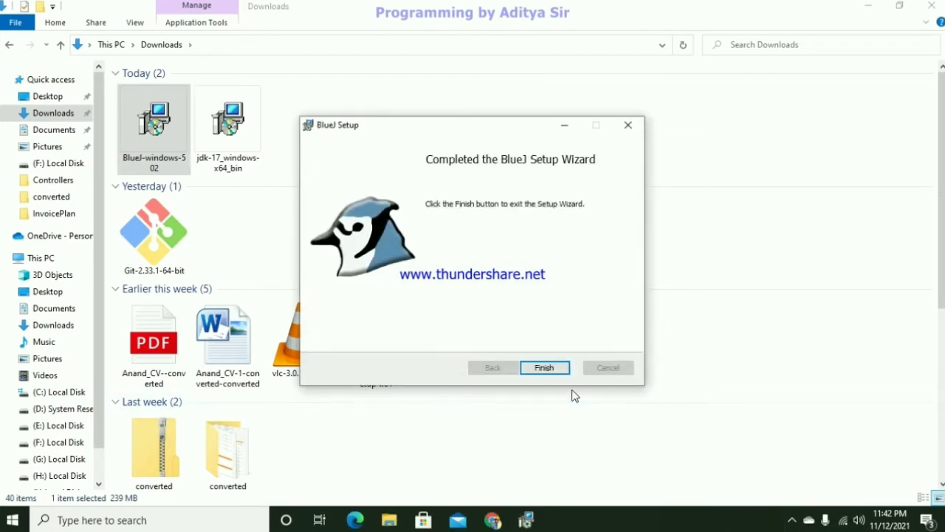
pyautogui.click(553, 367)
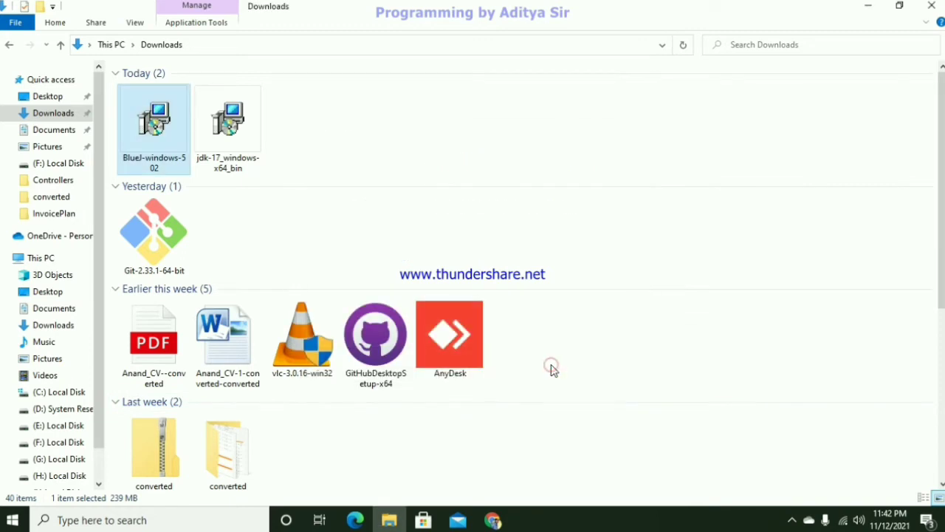
# - Return to the desktop, launch BlueJ from its shortcut and decline research participation
pyautogui.click(932, 5)
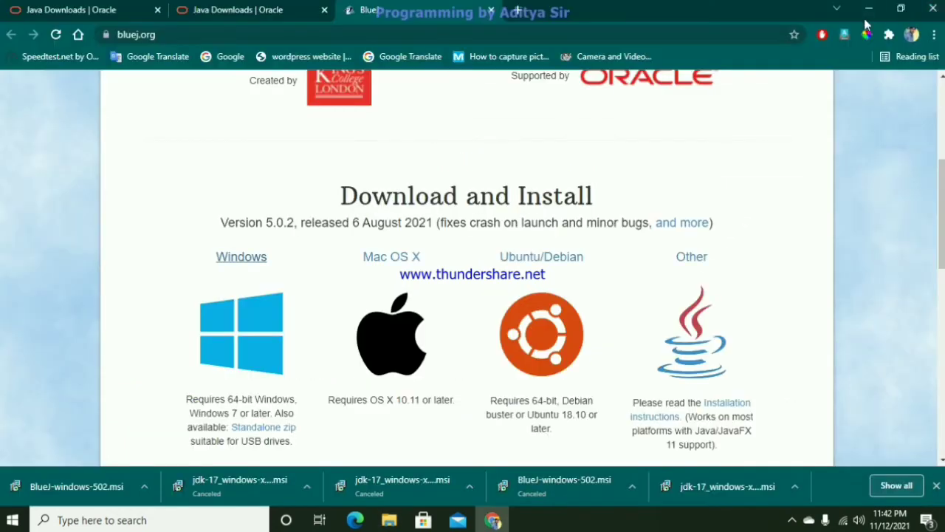
pyautogui.click(869, 8)
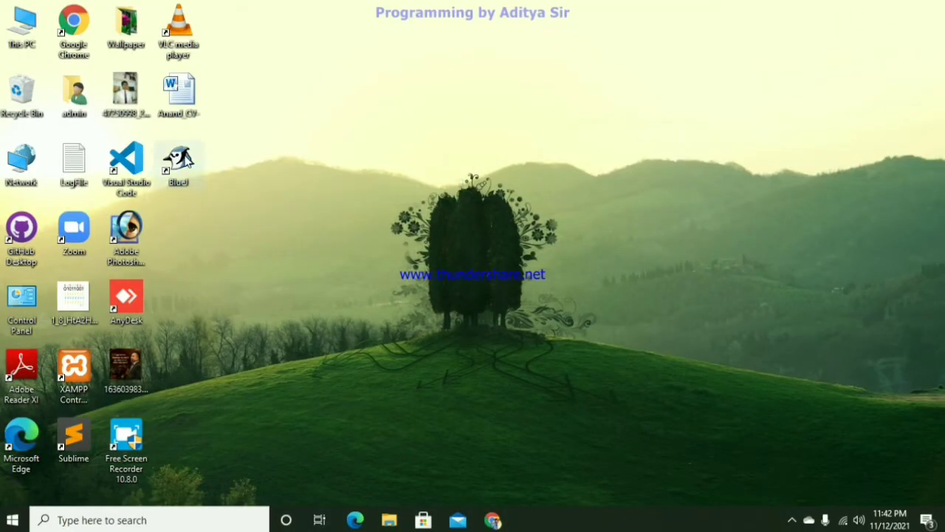
pyautogui.doubleClick(186, 157)
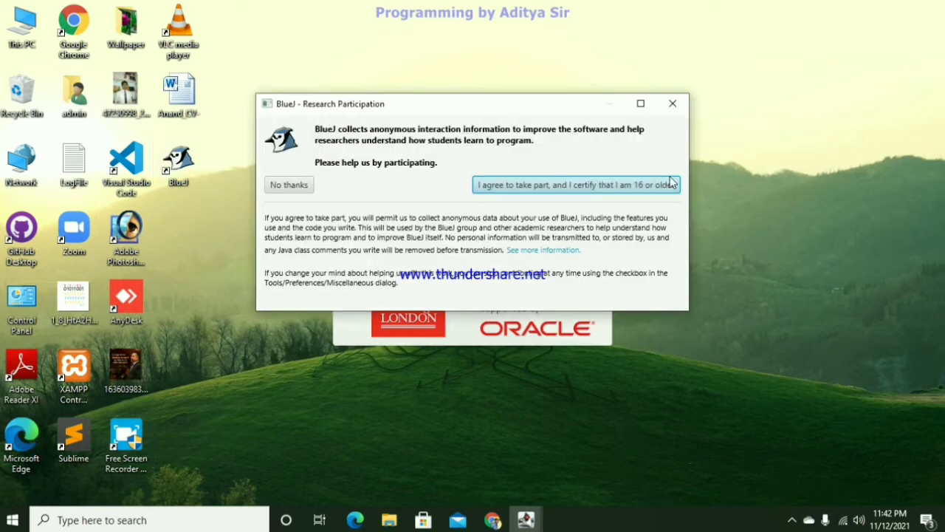
pyautogui.click(304, 186)
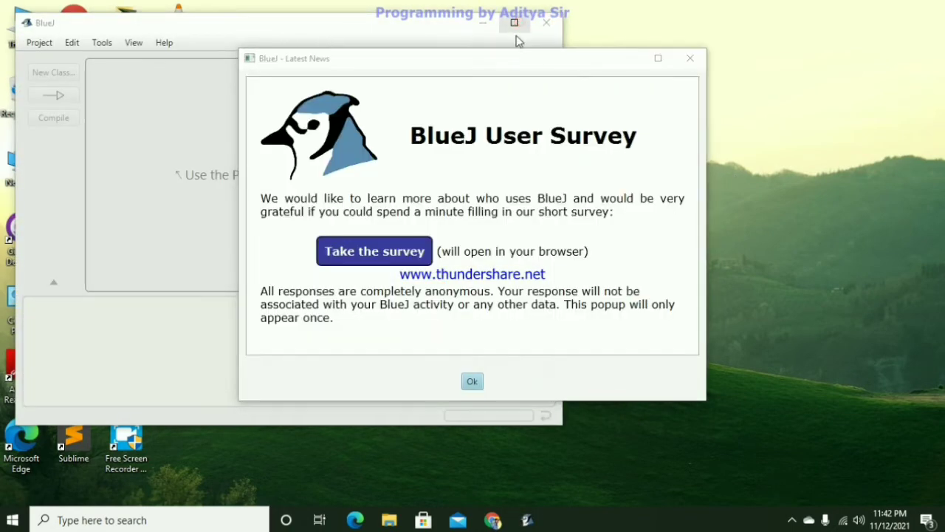
# - Dismiss the BlueJ User Survey notice and maximize the main BlueJ window
pyautogui.click(493, 353)
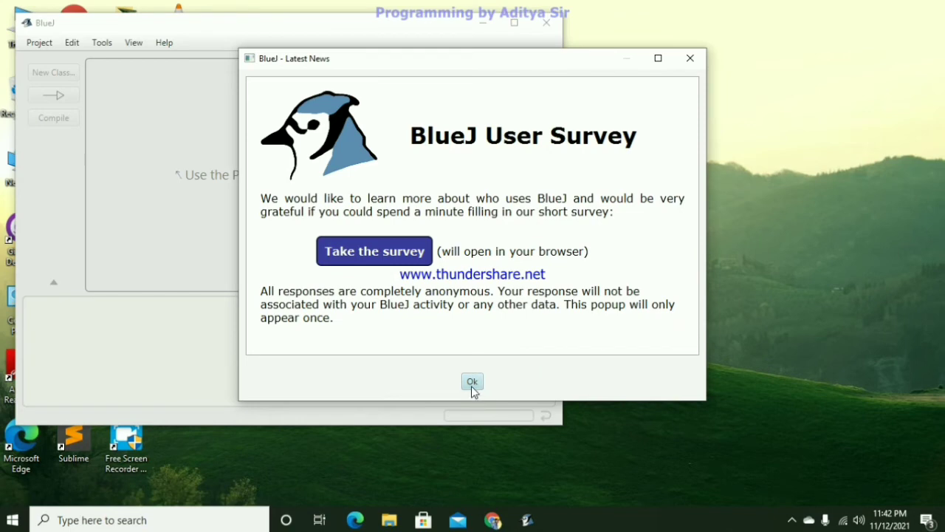
pyautogui.click(473, 382)
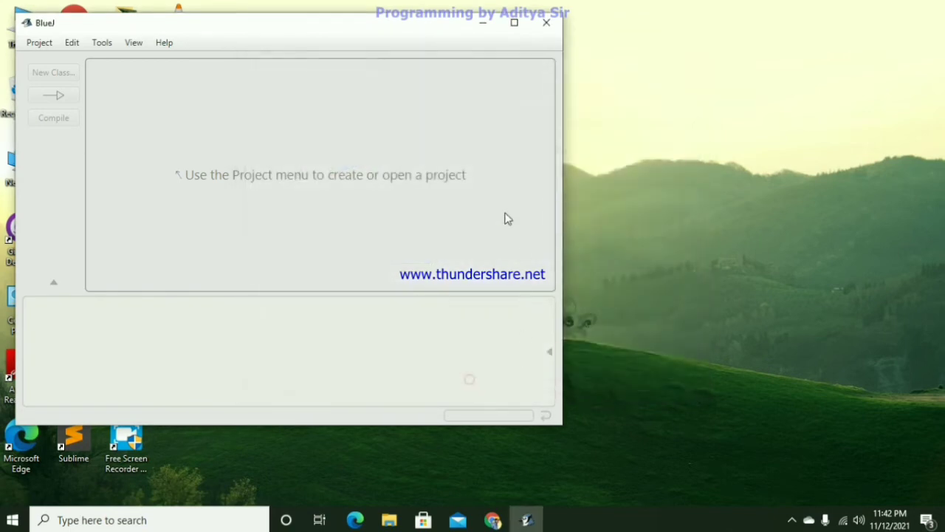
pyautogui.doubleClick(412, 29)
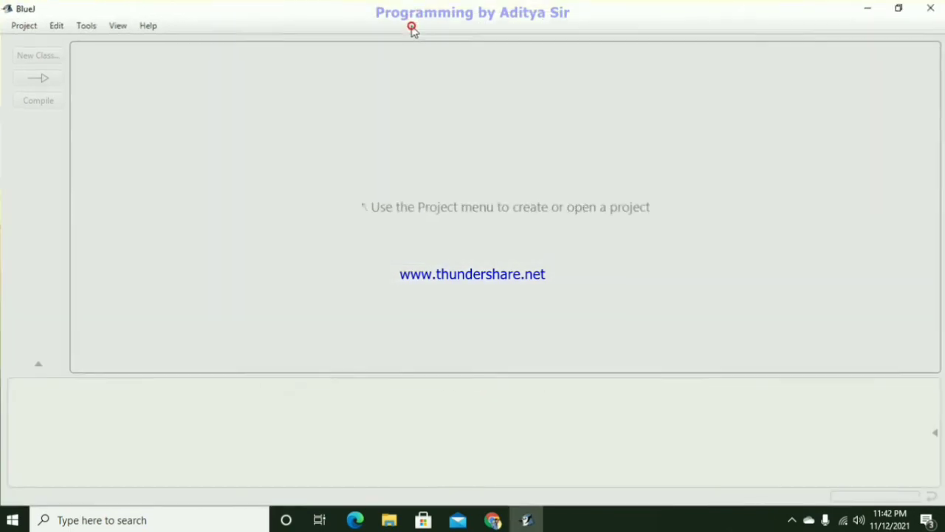
# - Create a new project named MyFirstProject in C:\Users\admin
pyautogui.click(21, 24)
pyautogui.click(25, 42)
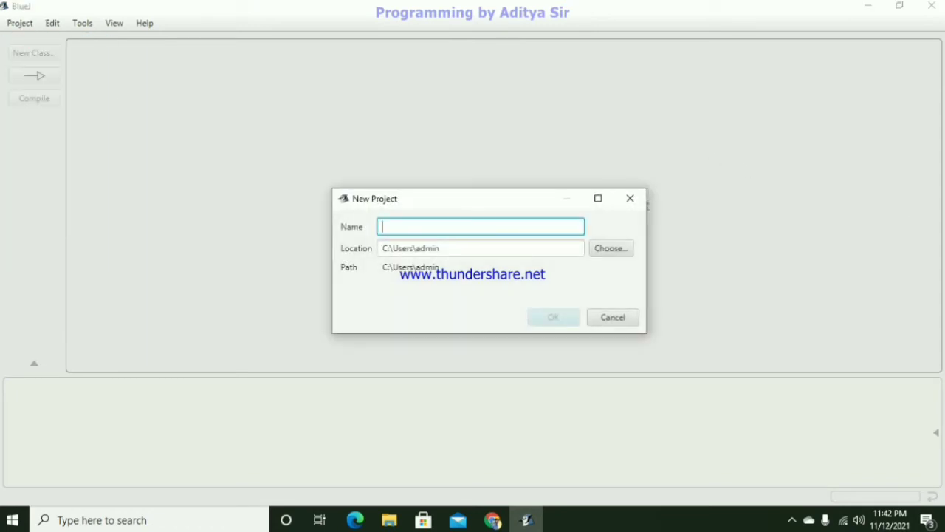
pyautogui.write('M')
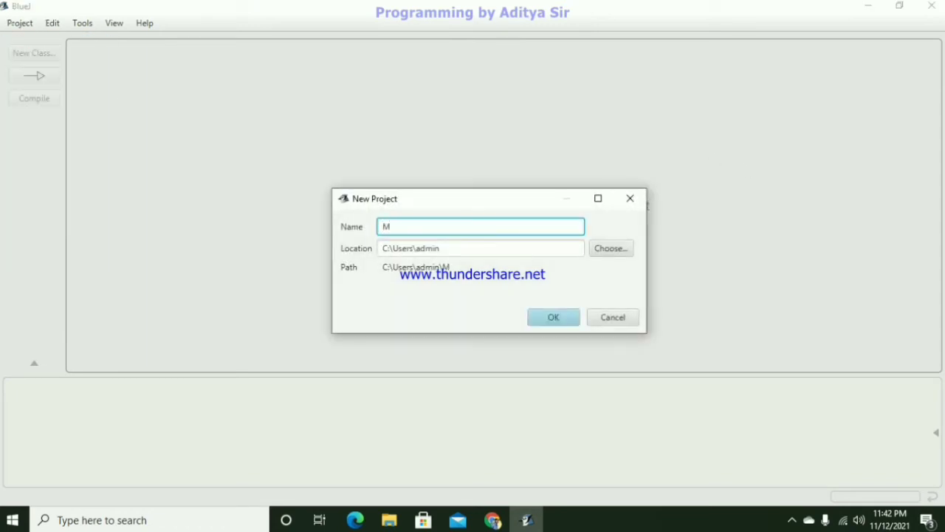
pyautogui.write('yFirst')
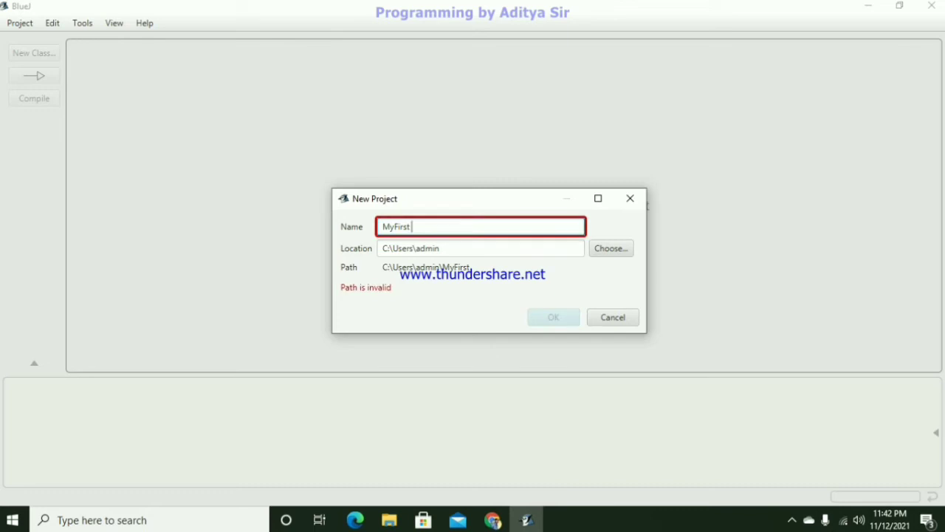
pyautogui.press('BackSpace')
pyautogui.write('P')
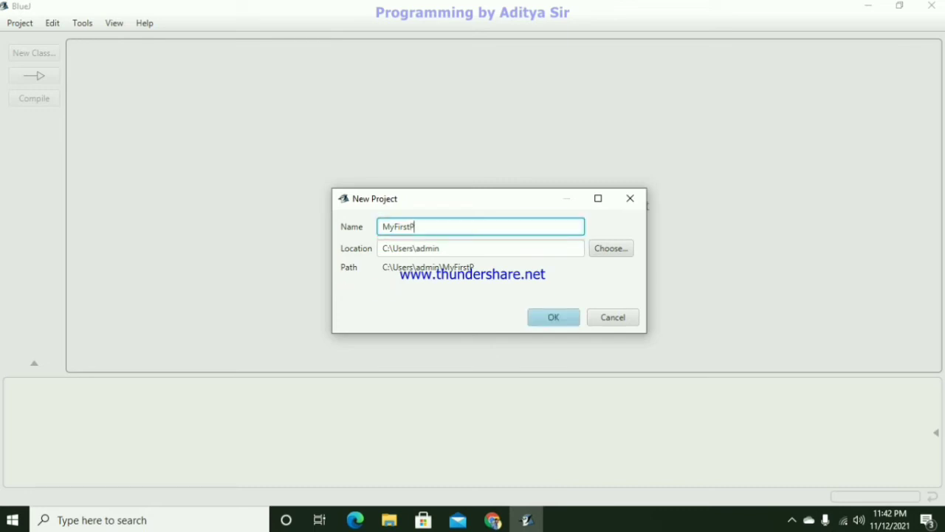
pyautogui.write('roject')
pyautogui.press('Return')
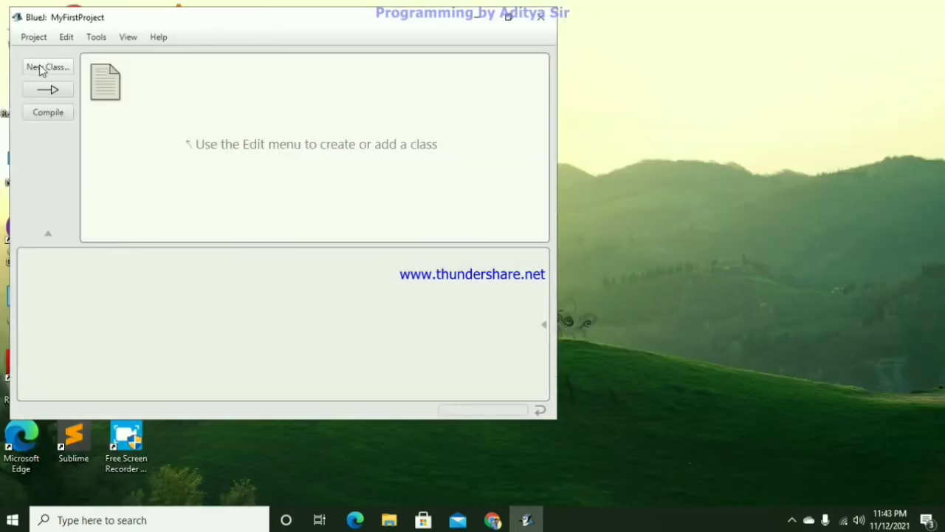
# - Maximize the project window and create a new Java class of type Class named Hello
pyautogui.moveTo(261, 28); pyautogui.dragTo(267, 34)
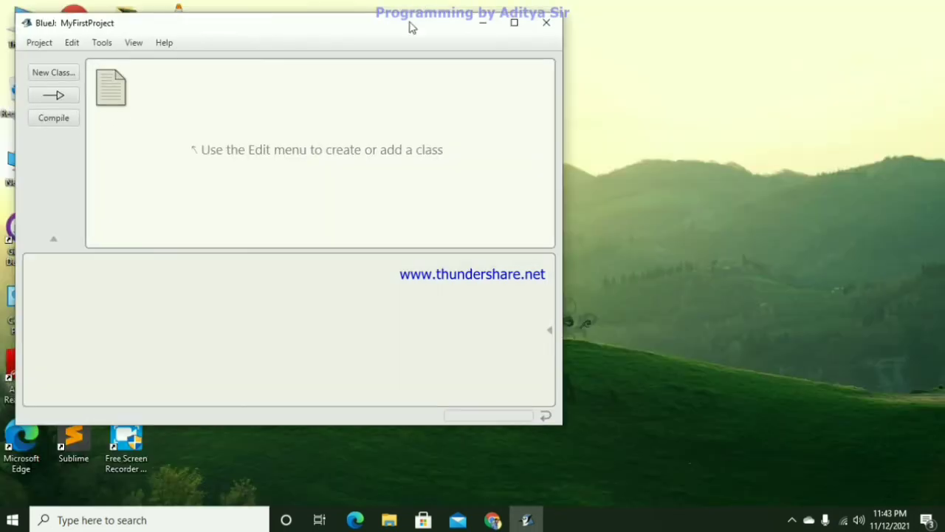
pyautogui.click(524, 25)
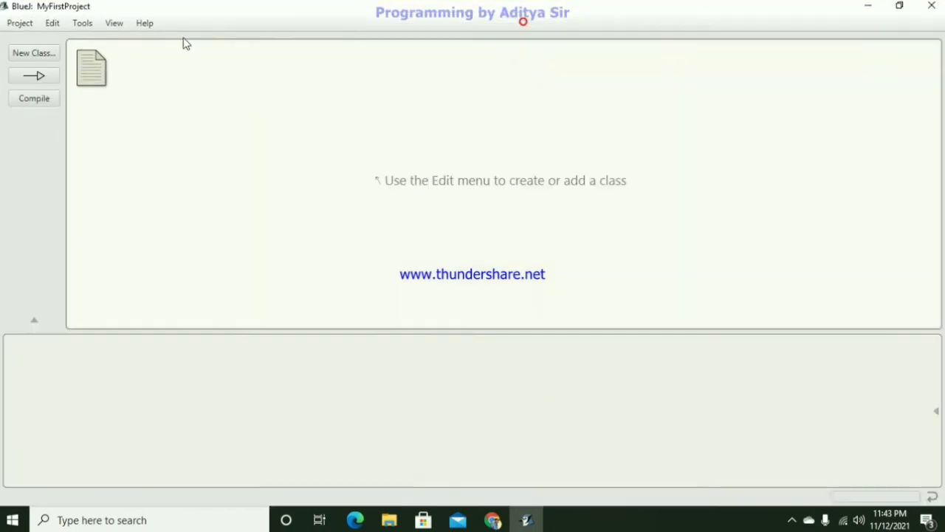
pyautogui.click(33, 53)
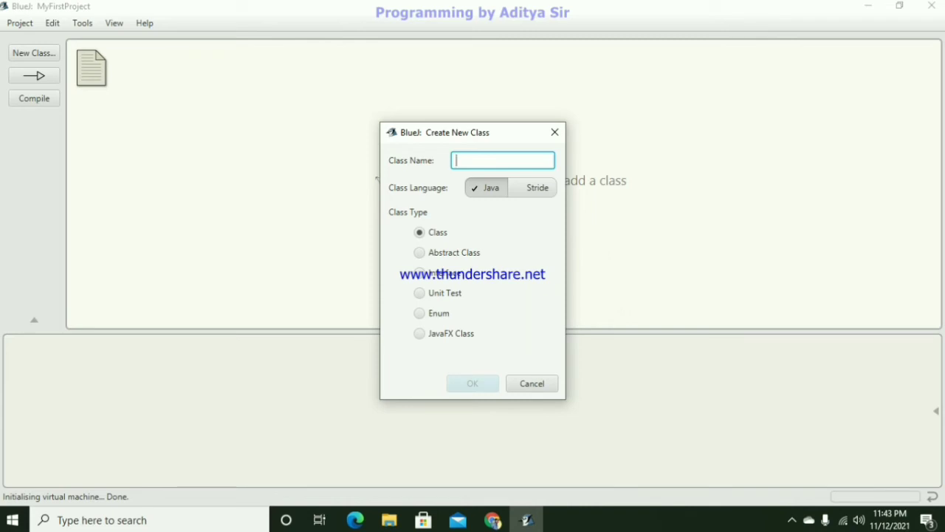
pyautogui.write('Hello')
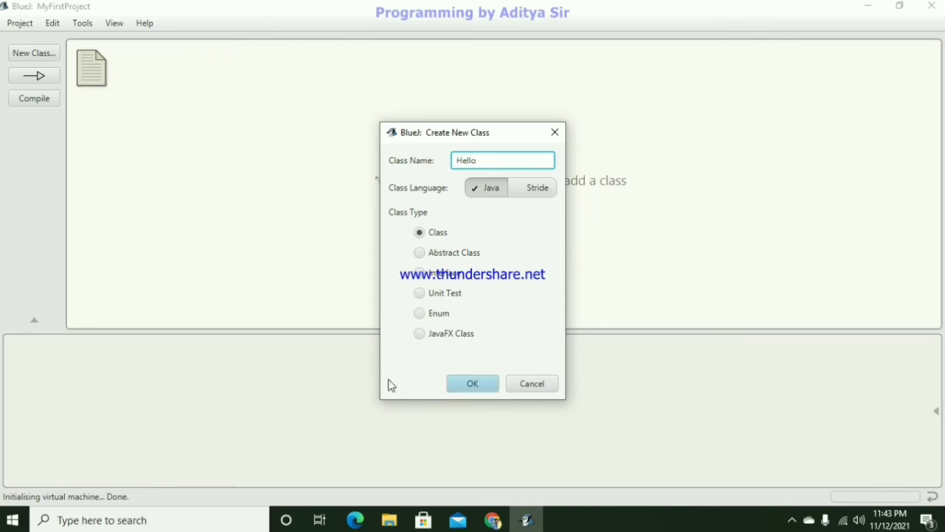
pyautogui.click(472, 383)
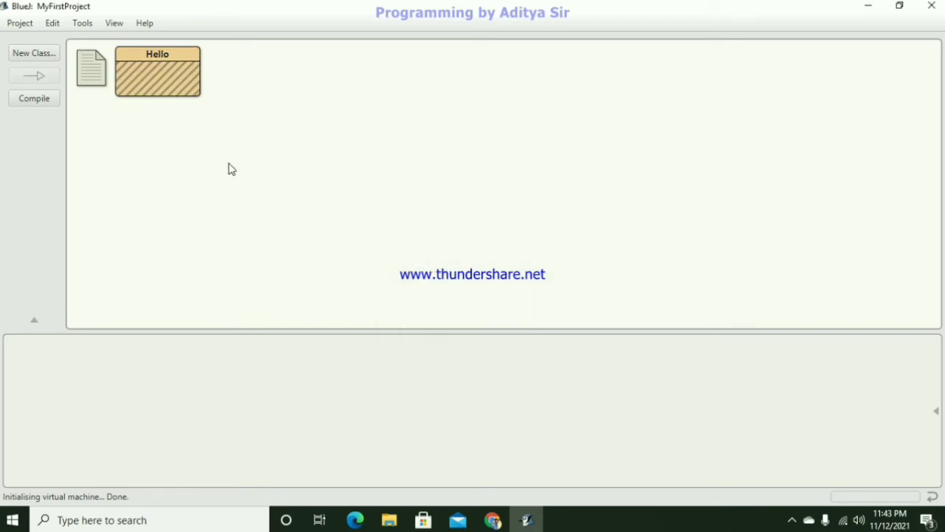
# - Open the Hello class in the code editor and delete all of its template code
pyautogui.doubleClick(178, 95)
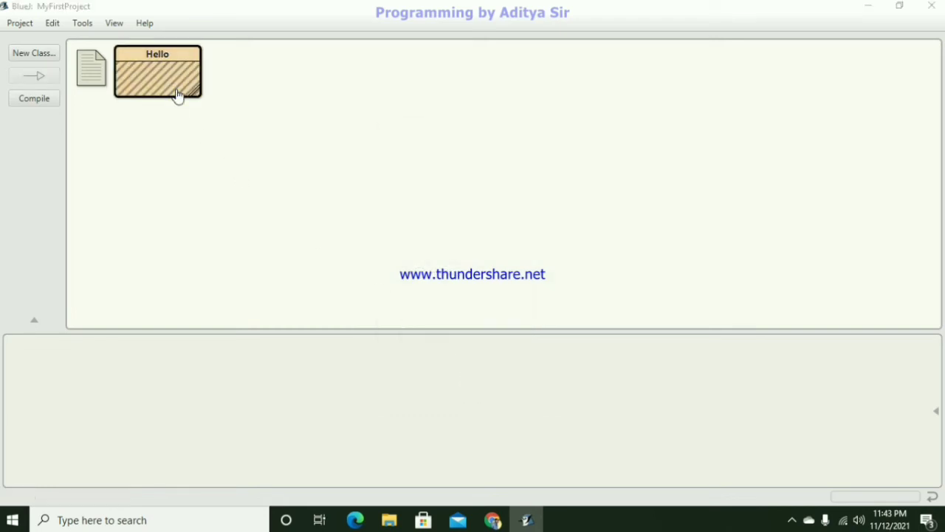
pyautogui.scroll(-1, 533, 173)
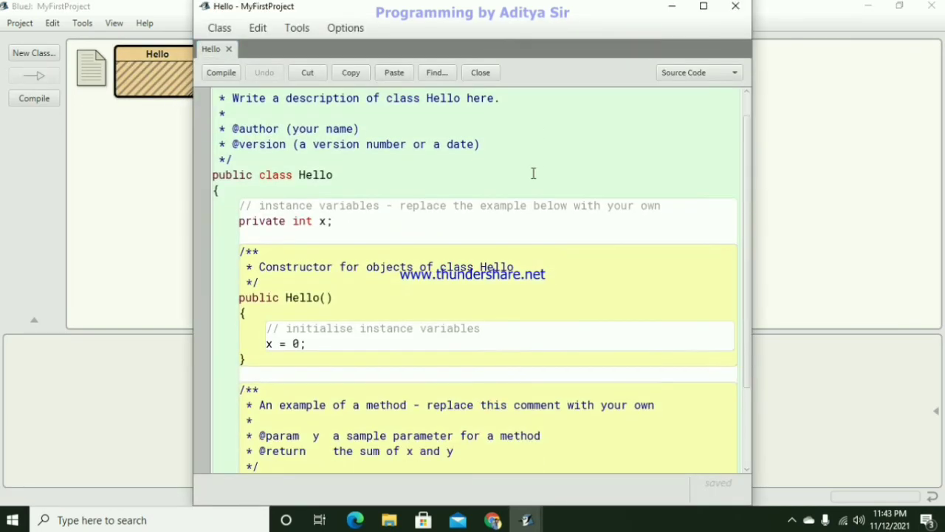
pyautogui.scroll(-1, 519, 204)
pyautogui.hotkey('ctrl', 'a')
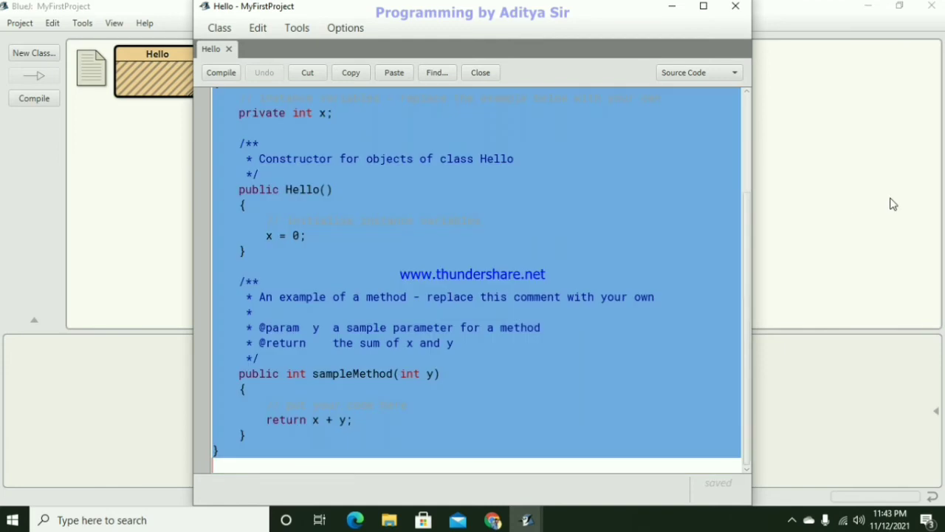
pyautogui.press('BackSpace')
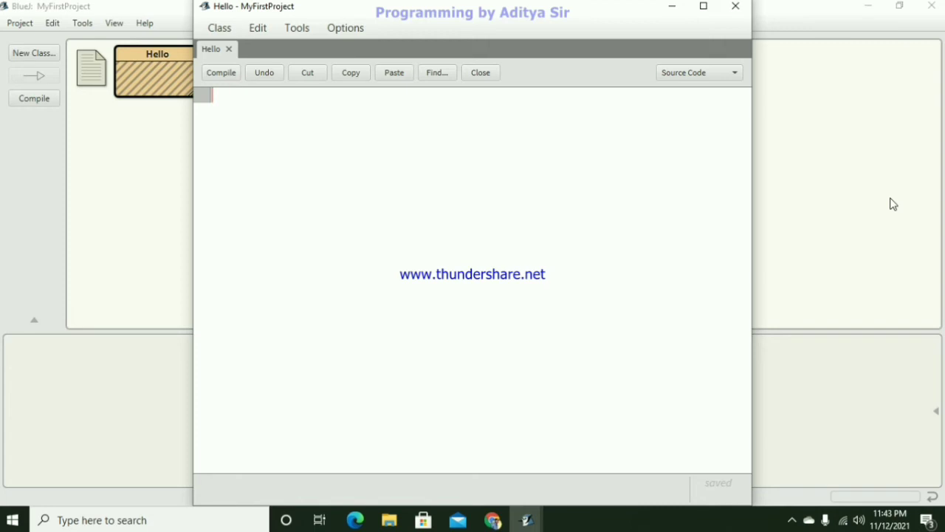
# - Write the declaration "class Hello" with opening and closing braces on separate lines and an empty line between them
pyautogui.write('class ')
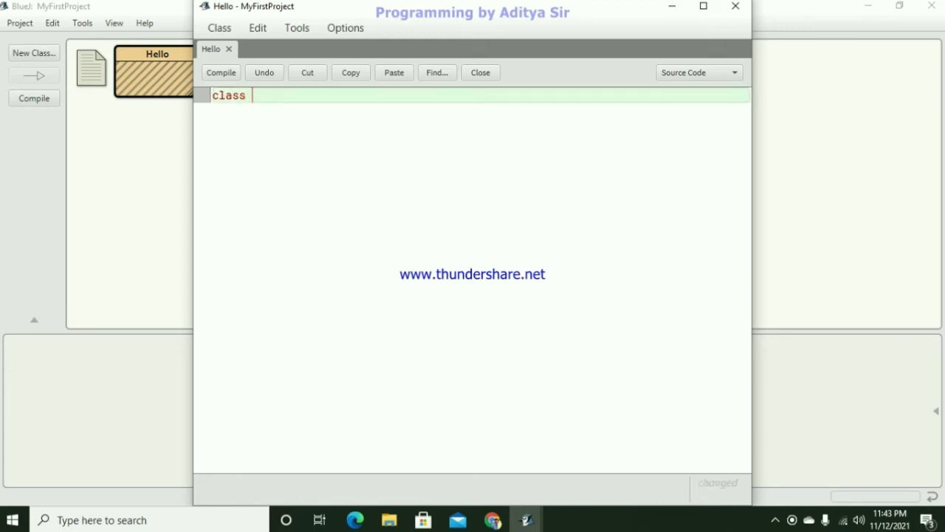
pyautogui.write('Hello')
pyautogui.press('Return')
pyautogui.write('{')
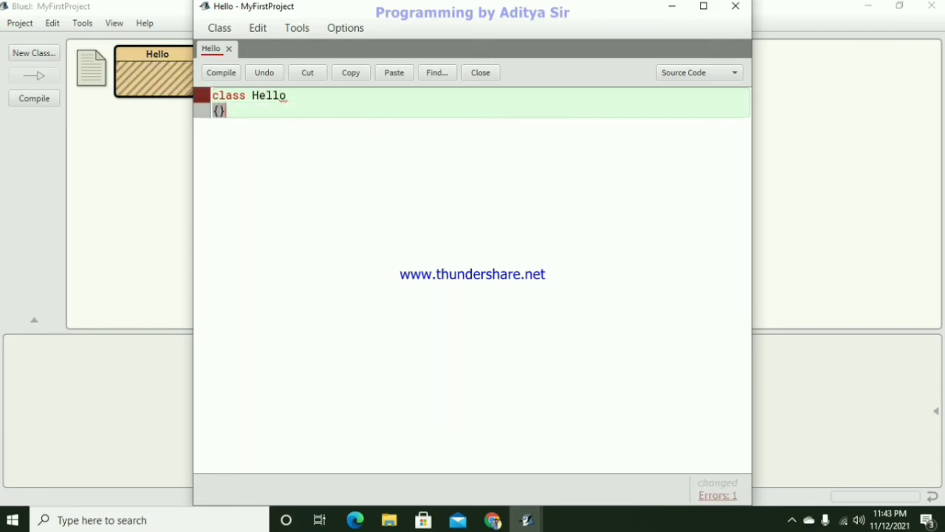
pyautogui.press('Return')
pyautogui.write('}')
pyautogui.press('Up')
pyautogui.press('Return')
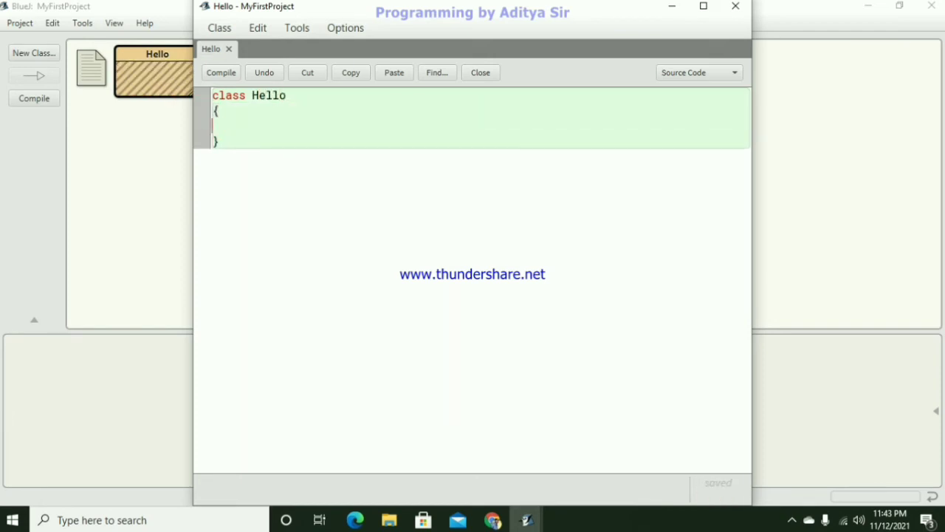
# - Add the method header "Public static void main()" inside the class, followed by braces enclosing an empty line
pyautogui.write('Pub')
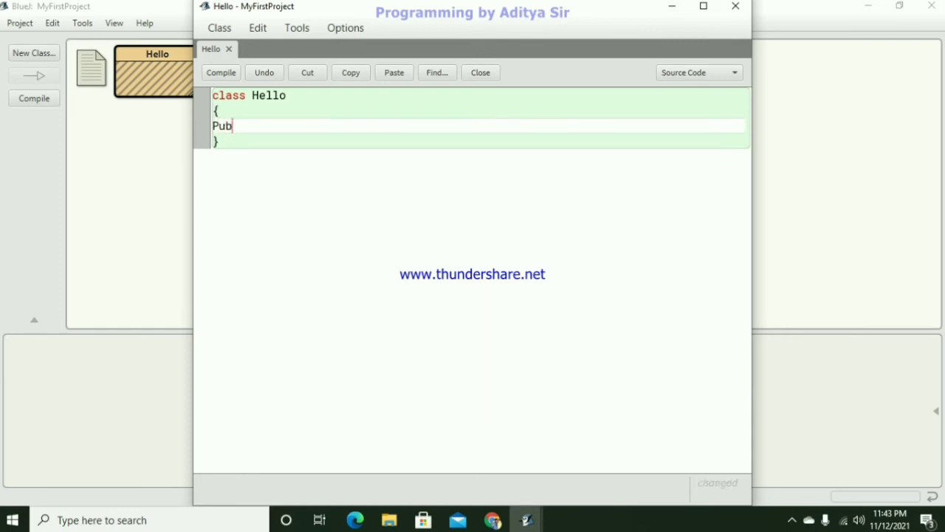
pyautogui.write('lic static ')
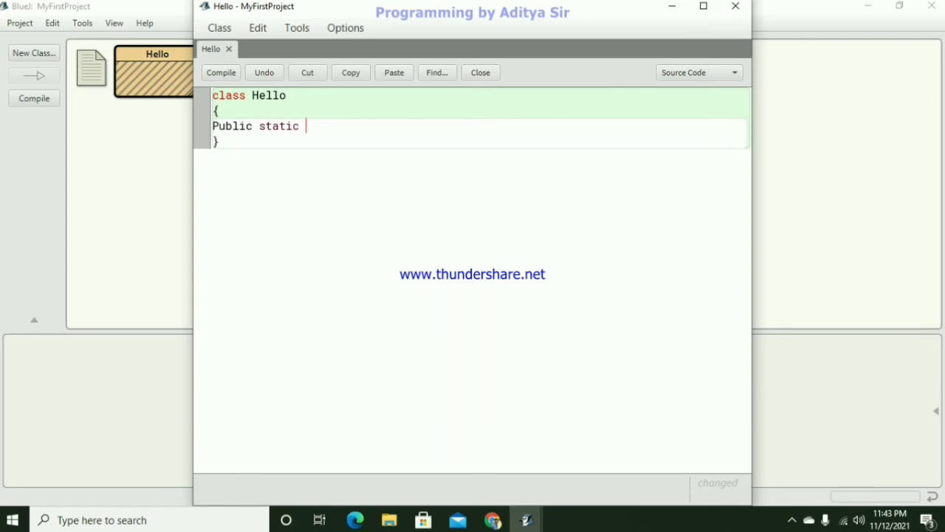
pyautogui.write('void mai')
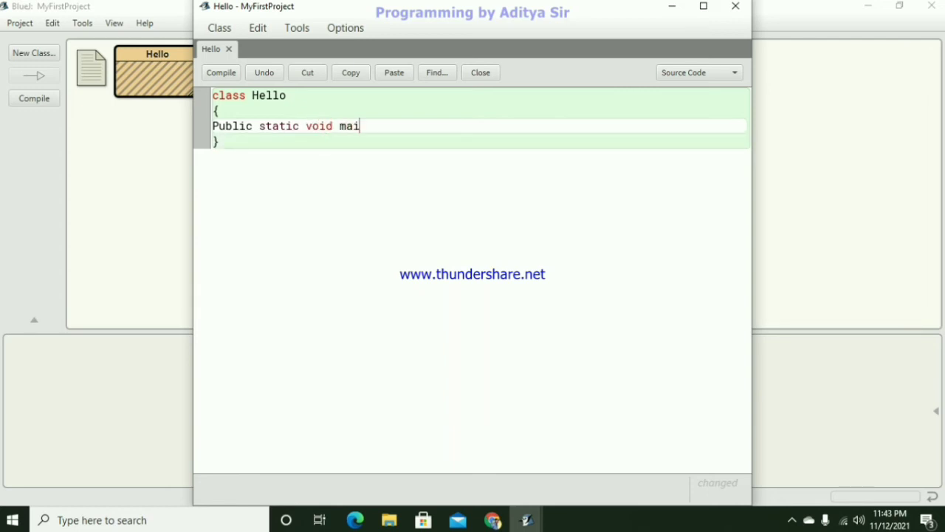
pyautogui.write('n()')
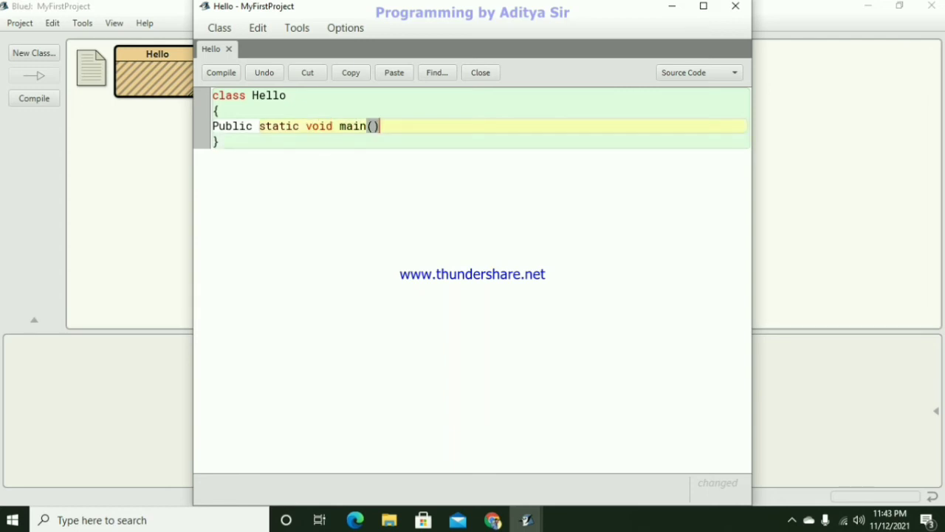
pyautogui.press('Return')
pyautogui.write('{}')
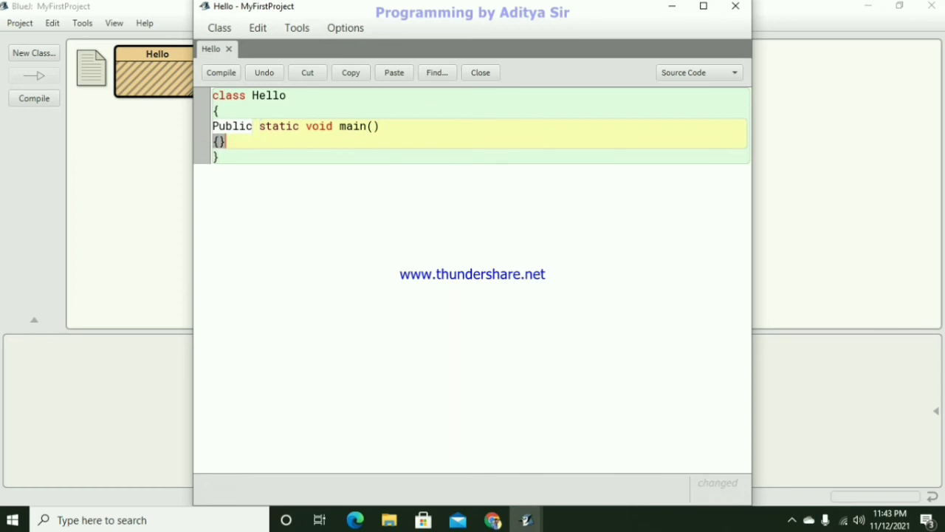
pyautogui.press('Left')
pyautogui.press('Return')
pyautogui.press('Return')
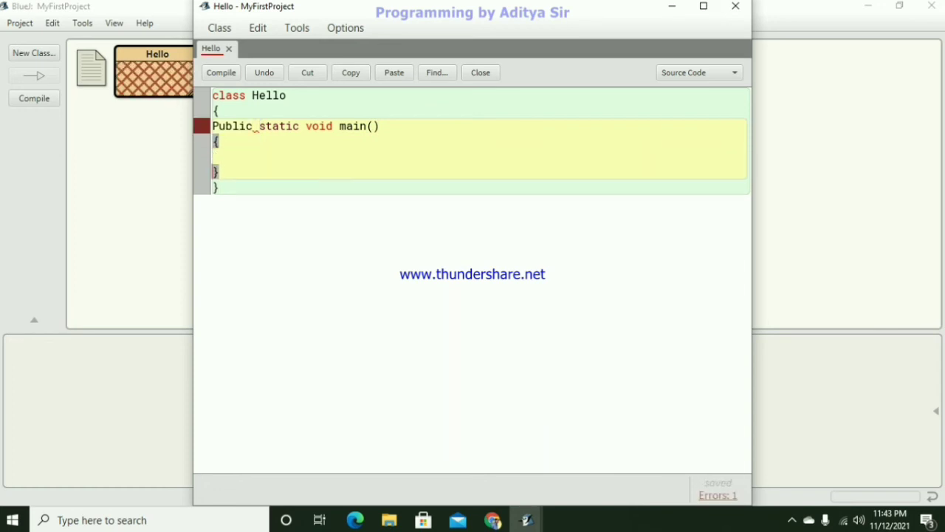
# - Correct the main method's access modifier to lowercase "public"
pyautogui.click(219, 126)
pyautogui.press('BackSpace')
pyautogui.write('p')
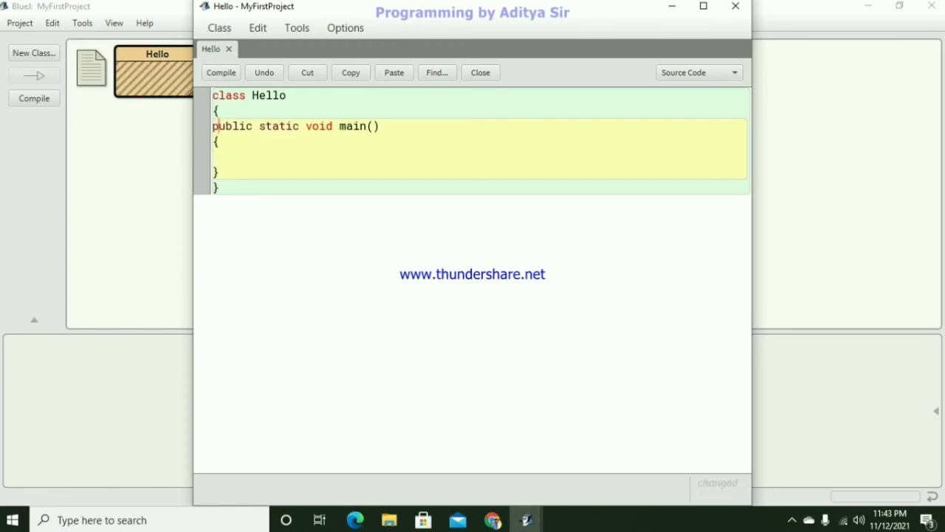
# - Write the statement System.out.println("Hello Java"); in the body of the main method
pyautogui.press('Down')
pyautogui.press('Down')
pyautogui.write('Syste')
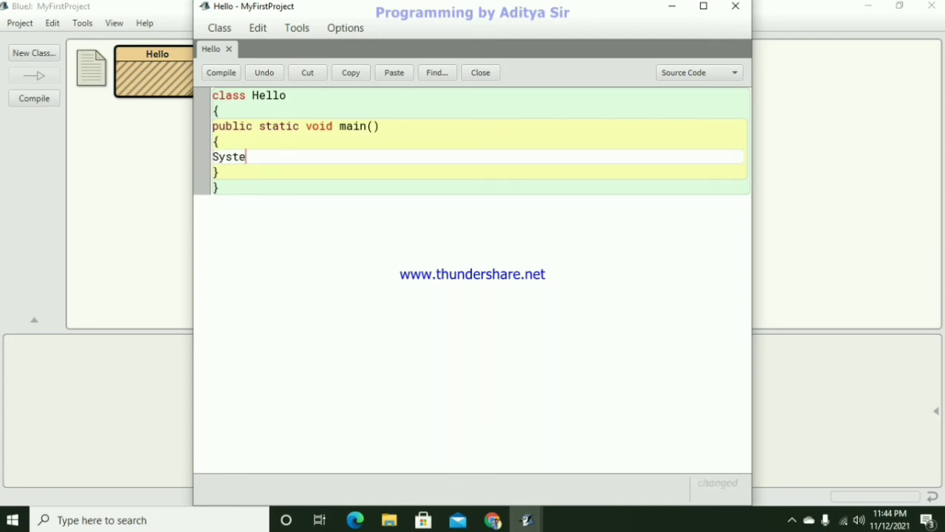
pyautogui.write('m.out.println')
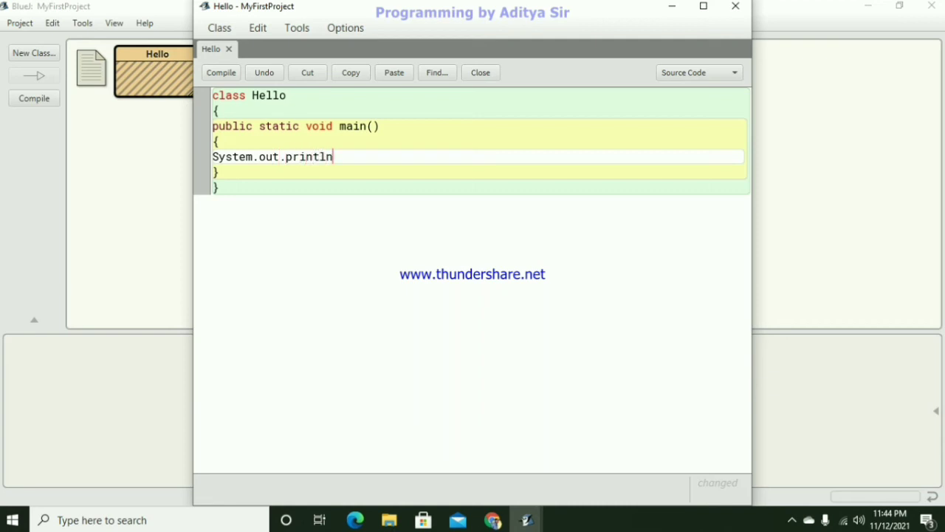
pyautogui.write('();')
pyautogui.press('Left')
pyautogui.write('""')
pyautogui.press('Left')
pyautogui.write('Hello Java')
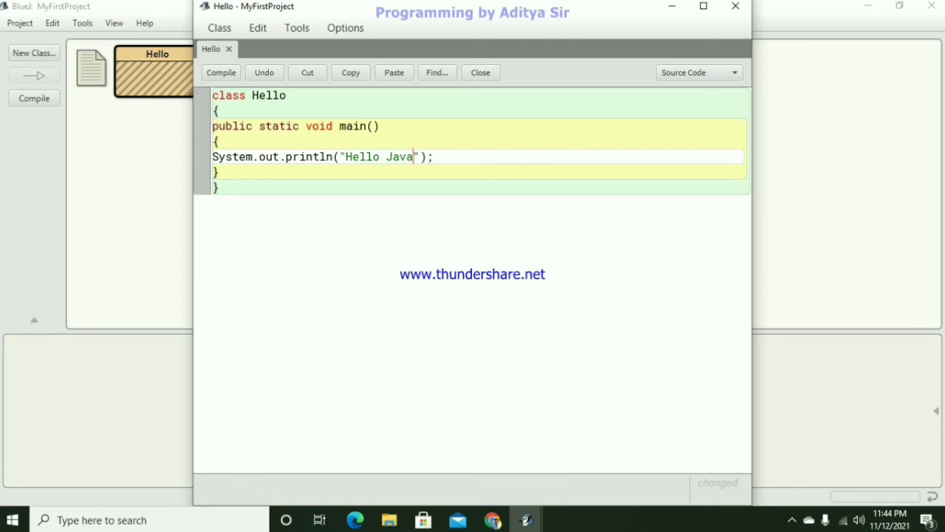
# - Compile the Hello class and close its code editor
pyautogui.hotkey('ctrl', 'k')
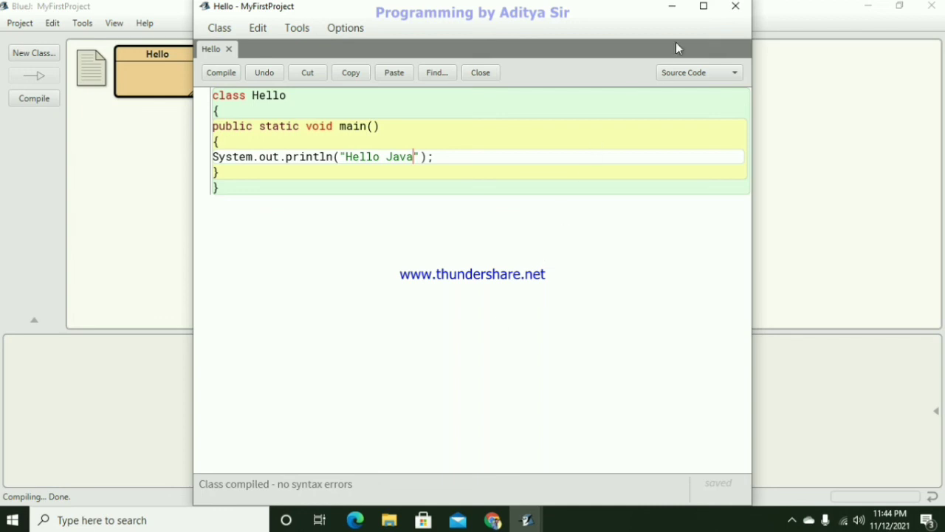
pyautogui.click(734, 7)
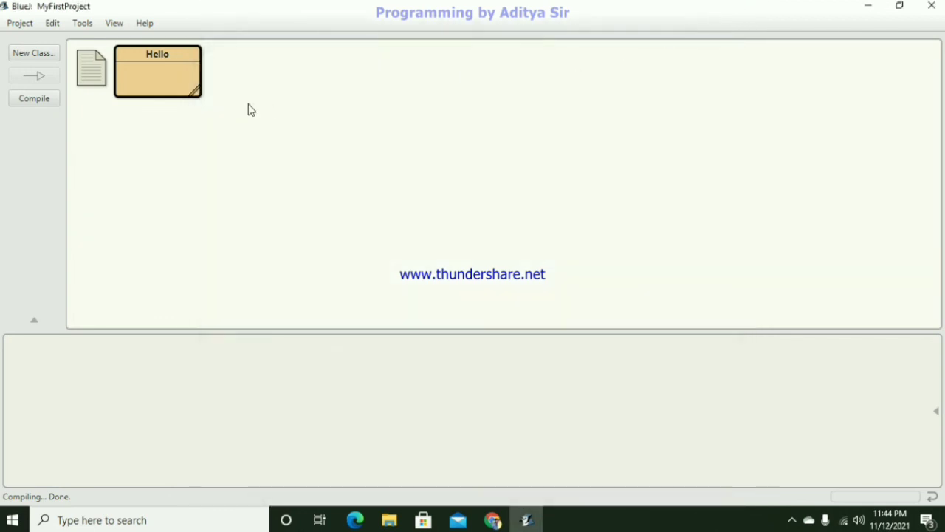
# - Run the Hello class's void main() method, view its output in the terminal window and close that window
pyautogui.rightClick(150, 79)
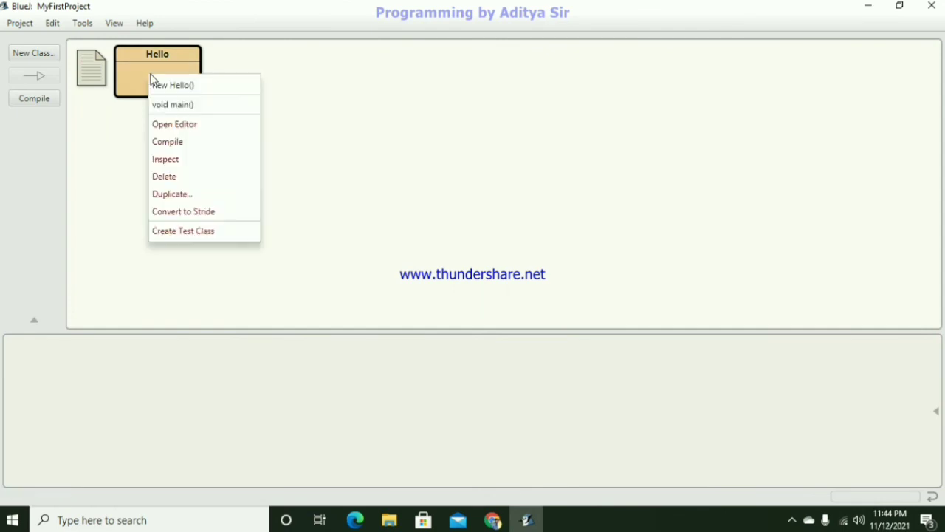
pyautogui.click(177, 113)
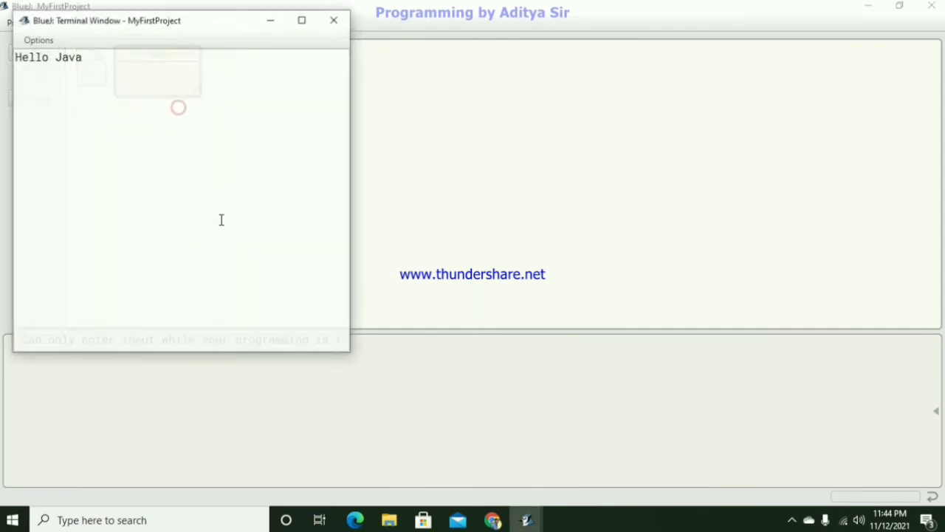
pyautogui.moveTo(128, 27); pyautogui.dragTo(352, 65)
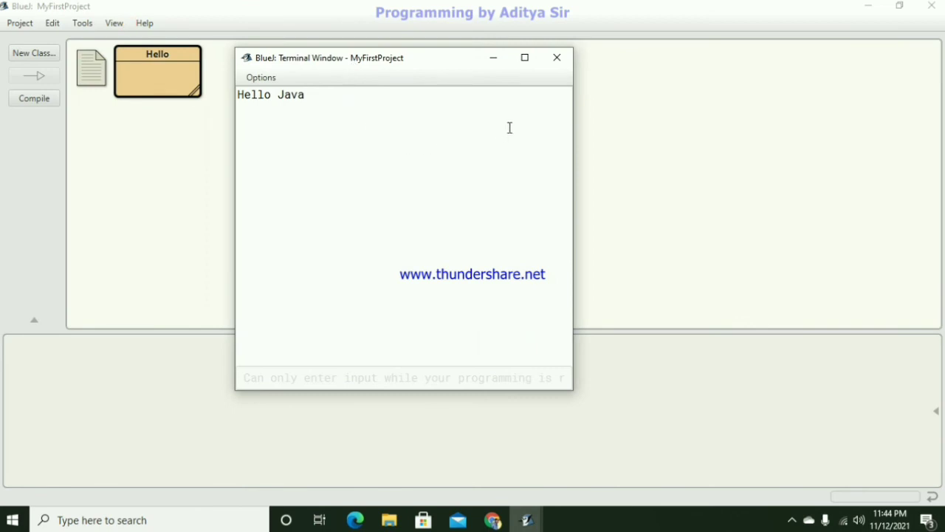
pyautogui.click(558, 57)
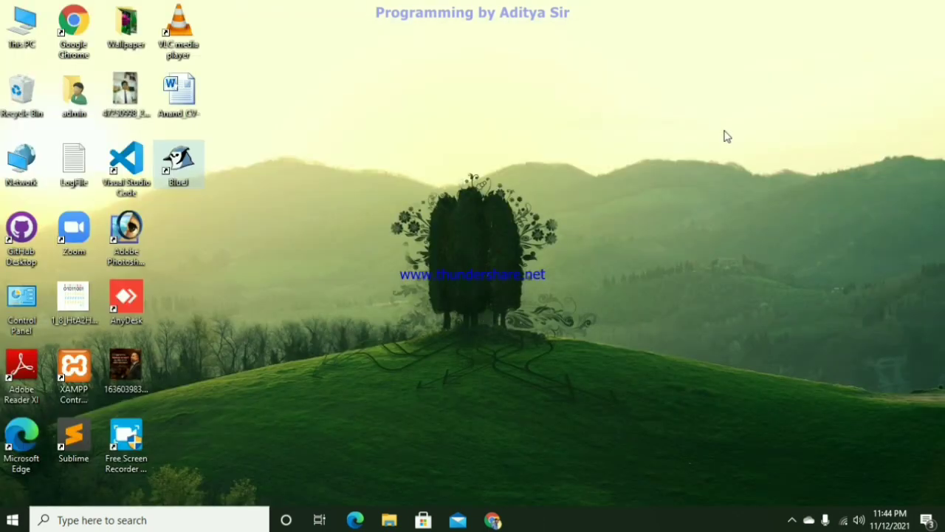